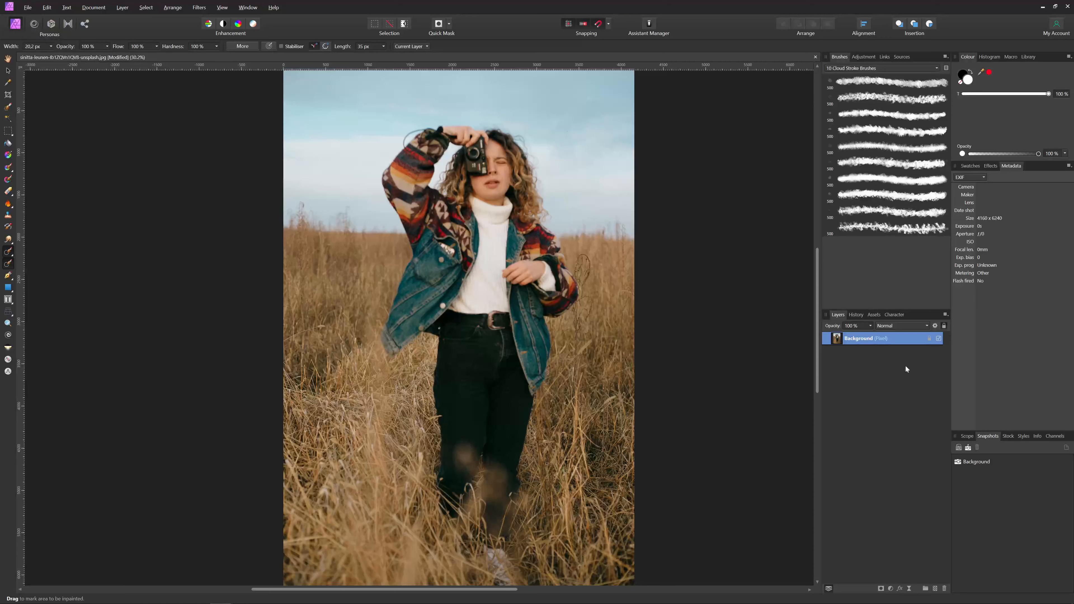
# Step: Duplicate the Background layer and give the copy the Detailed tone-mapping preset with Tone Compression at 0%
pyautogui.hotkey('ctrl', 'j')
pyautogui.click(69, 26)
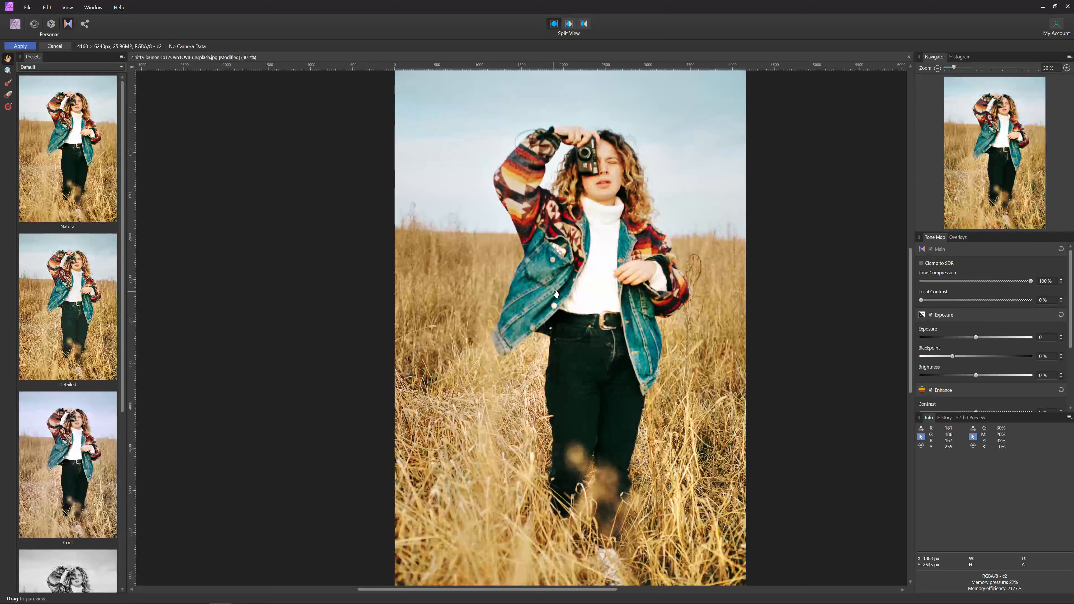
pyautogui.click(89, 294)
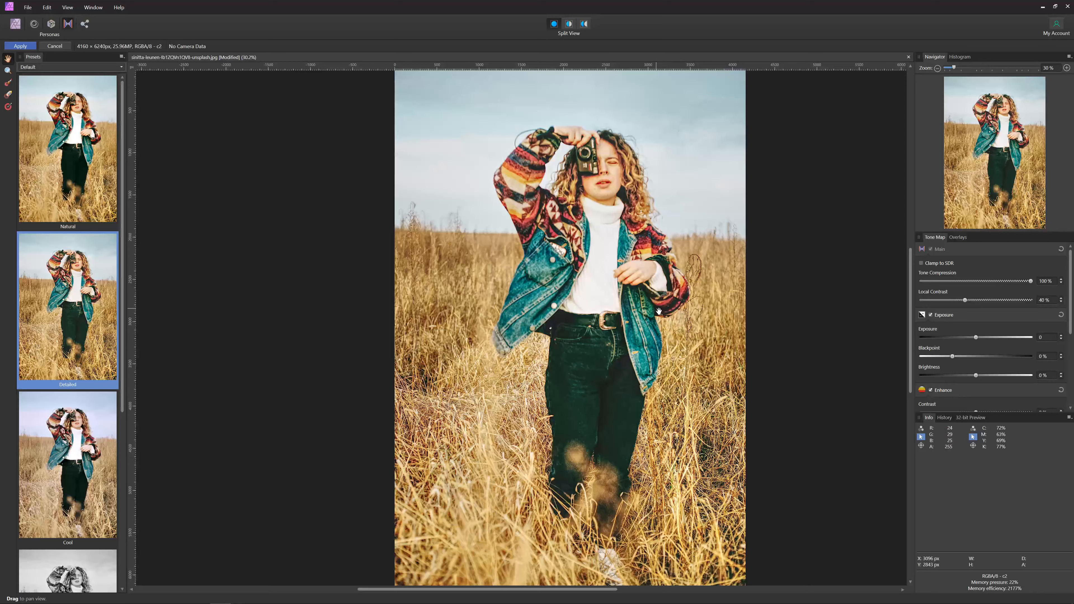
pyautogui.moveTo(633, 310); pyautogui.dragTo(599, 309)
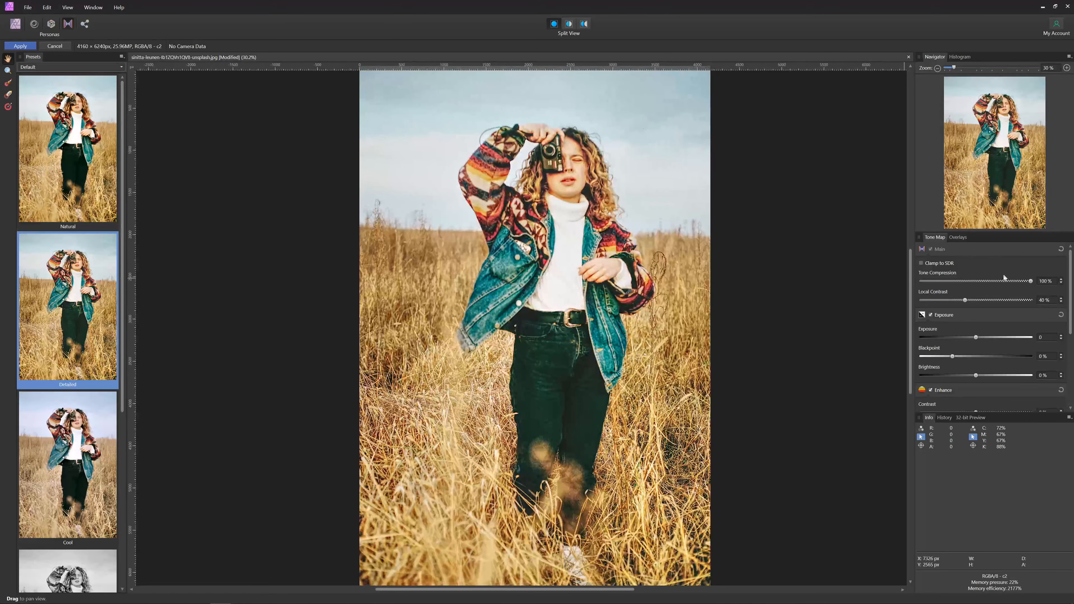
pyautogui.moveTo(1032, 281); pyautogui.dragTo(912, 283)
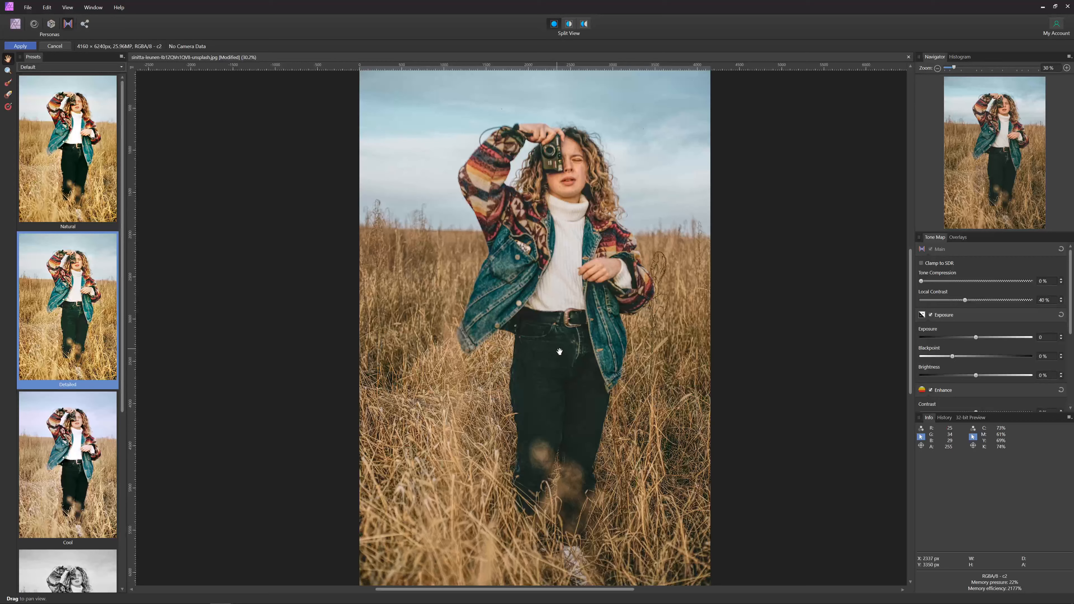
# Step: Experiment with the Detail Refinement radius and amount, and apply the tone mapping to the duplicated layer
pyautogui.scroll(-2, 941, 333)
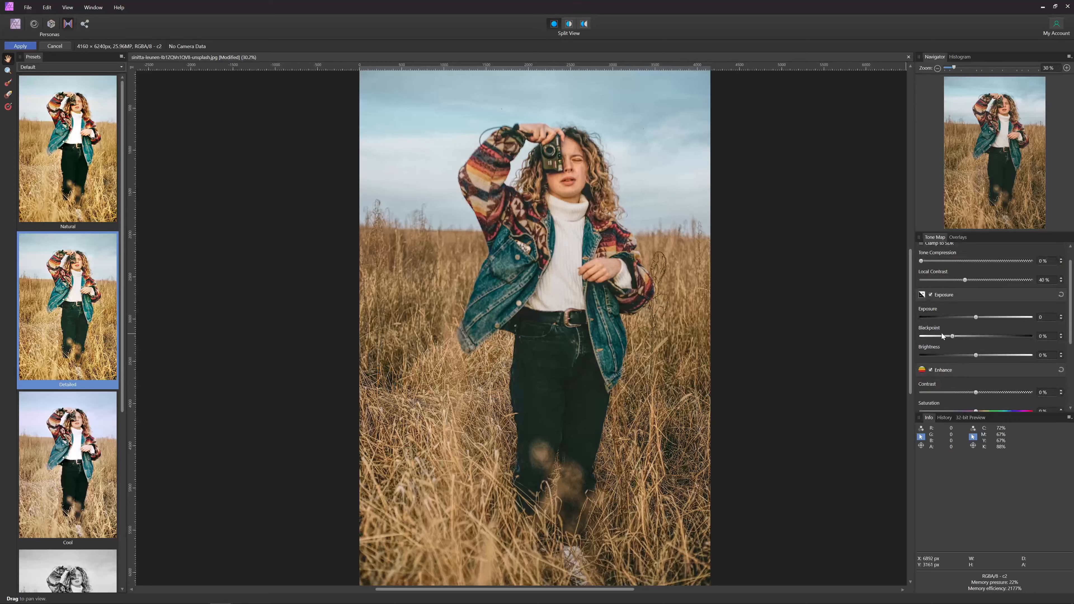
pyautogui.scroll(-5, 941, 333)
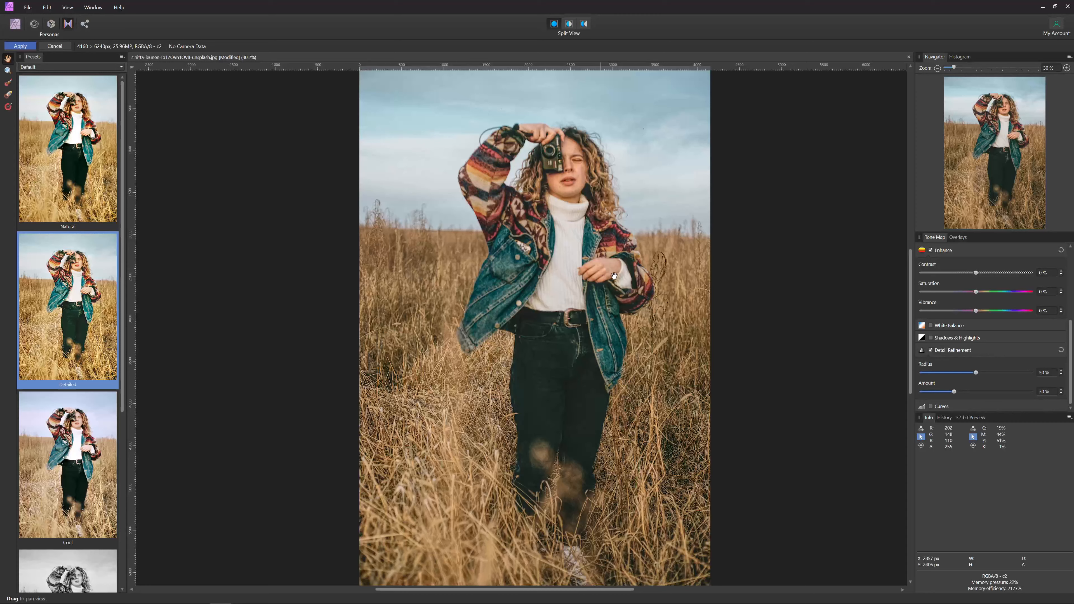
pyautogui.scroll(2, 999, 343)
pyautogui.scroll(2, 998, 348)
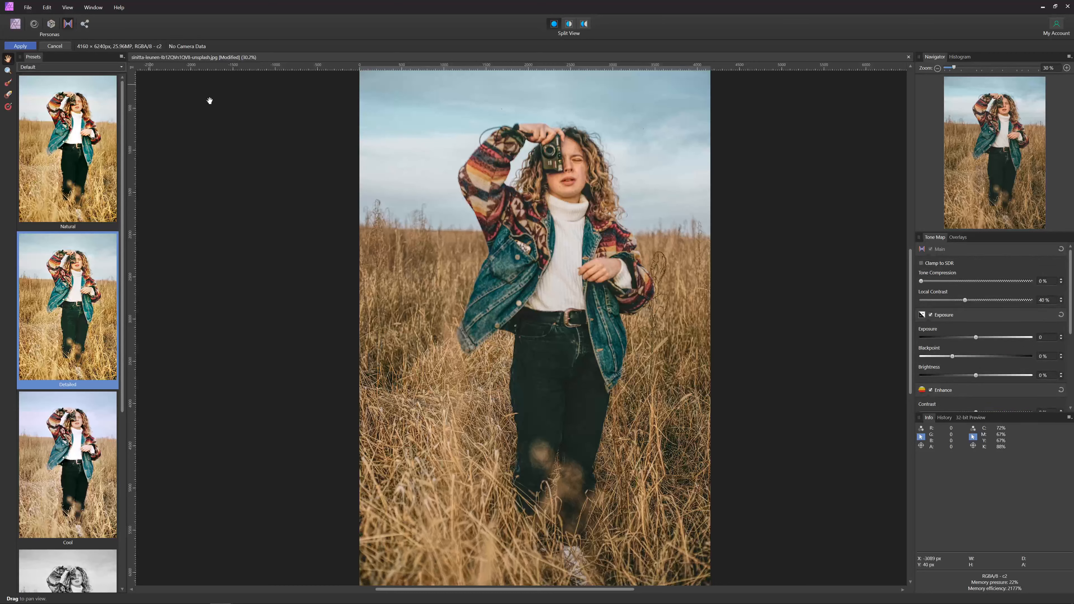
pyautogui.scroll(-3, 976, 341)
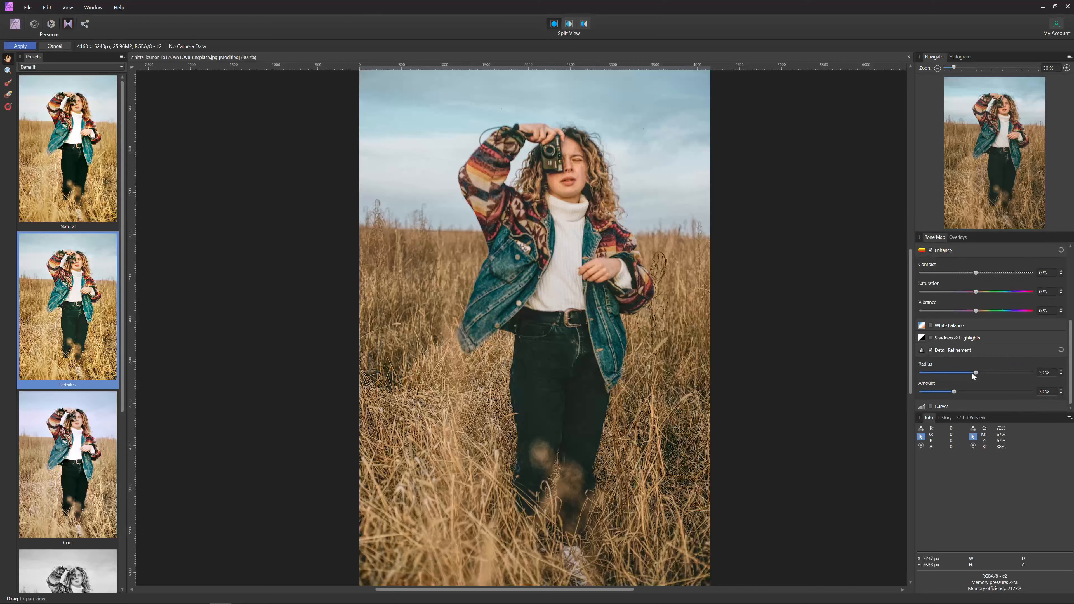
pyautogui.moveTo(977, 373); pyautogui.dragTo(958, 393)
pyautogui.moveTo(976, 373); pyautogui.dragTo(1031, 373)
pyautogui.moveTo(952, 392); pyautogui.dragTo(901, 396)
pyautogui.moveTo(900, 395); pyautogui.dragTo(961, 392)
pyautogui.moveTo(983, 373); pyautogui.dragTo(978, 373)
pyautogui.moveTo(962, 393); pyautogui.dragTo(956, 393)
pyautogui.click(19, 47)
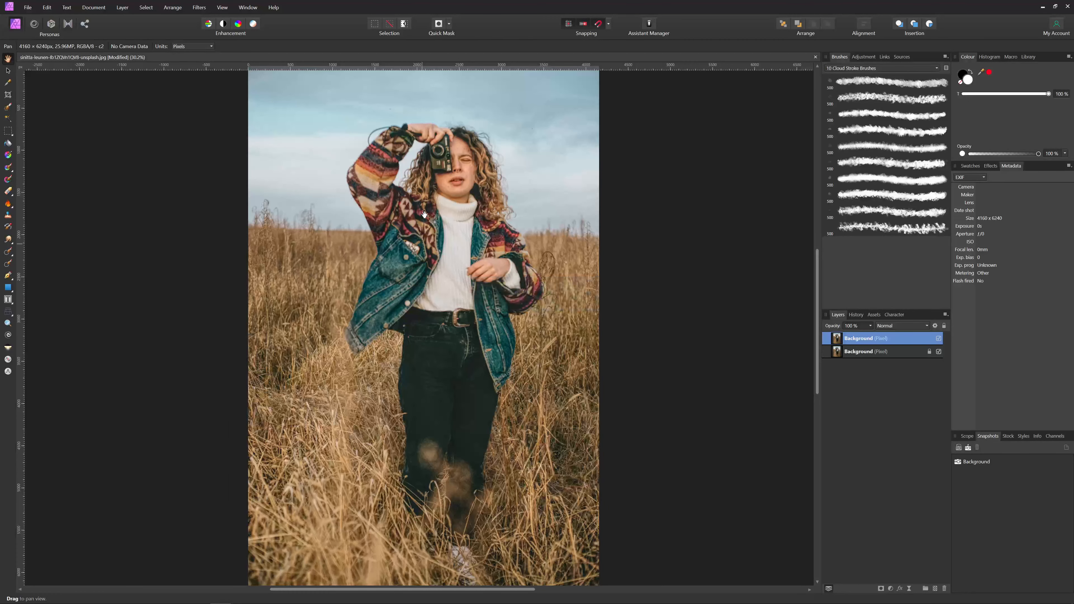
# Step: Compare the photo with the tone-mapped layer hidden and shown
pyautogui.click(938, 339)
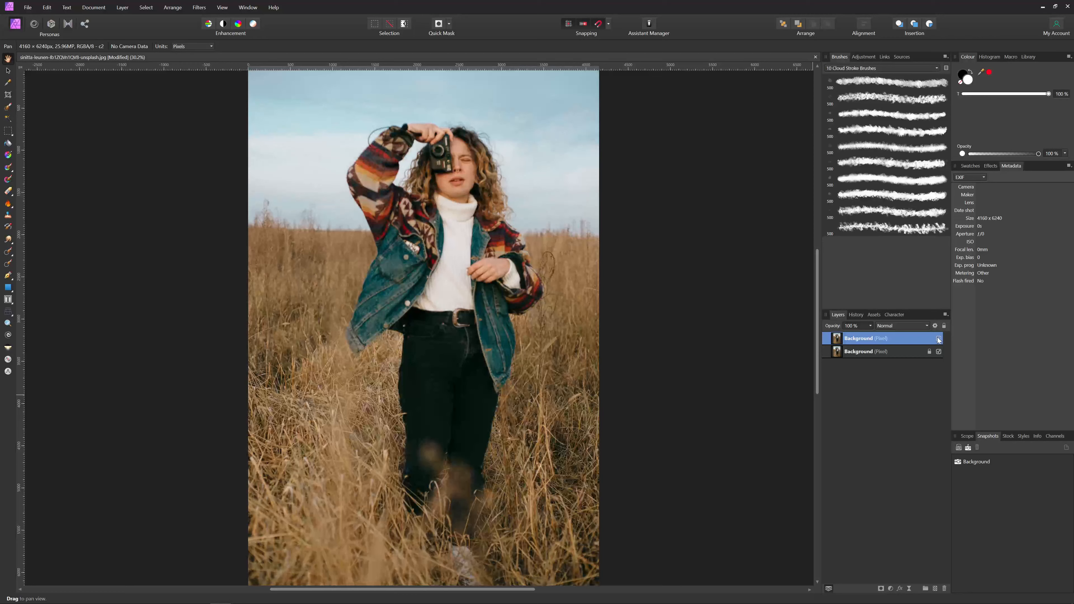
pyautogui.click(939, 339)
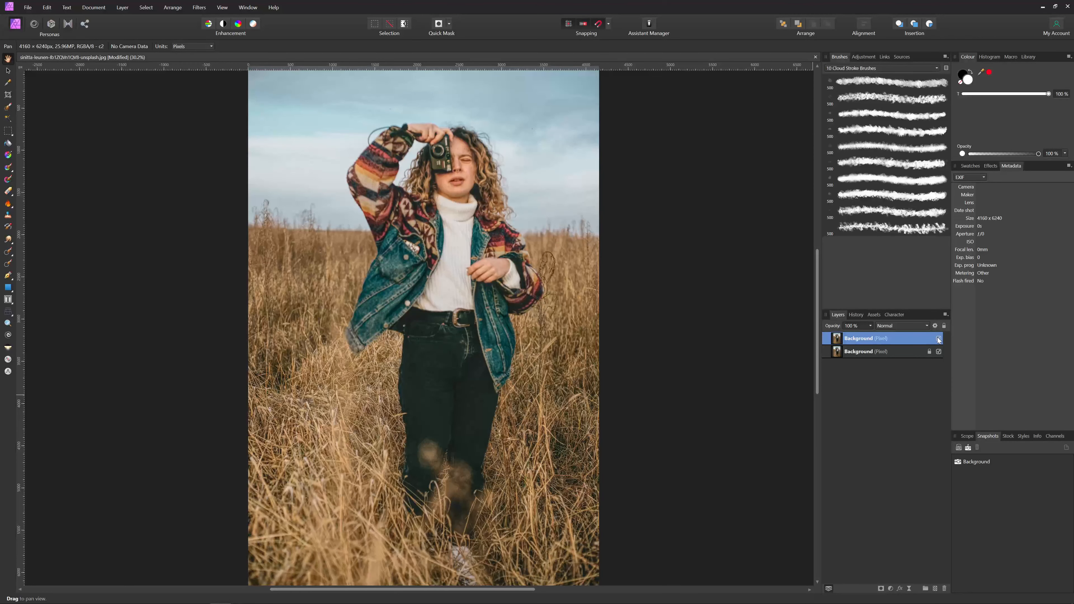
pyautogui.click(939, 339)
pyautogui.click(938, 339)
pyautogui.click(939, 339)
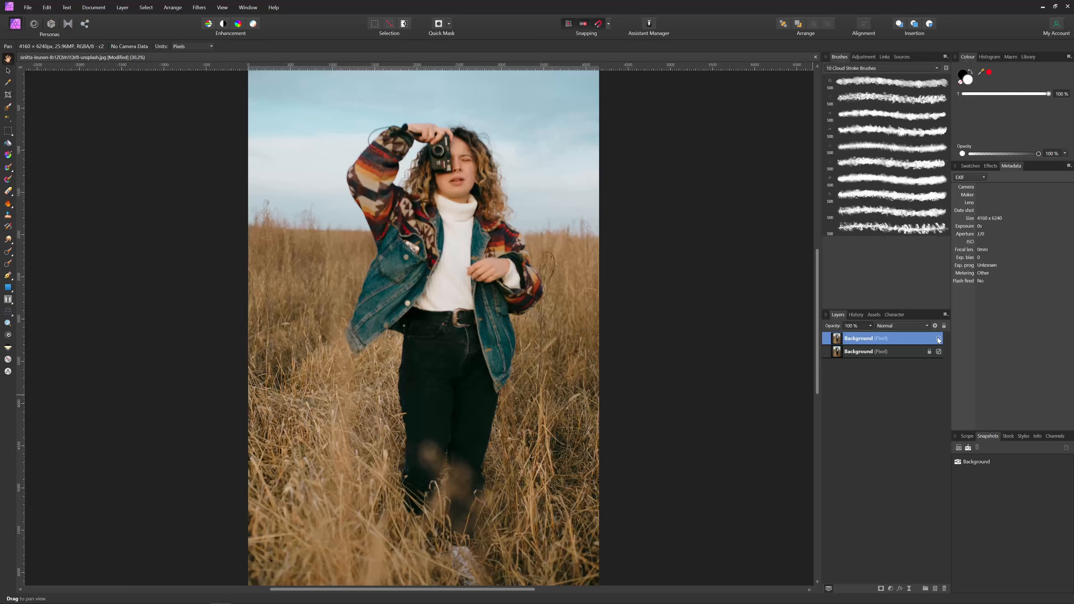
pyautogui.click(938, 339)
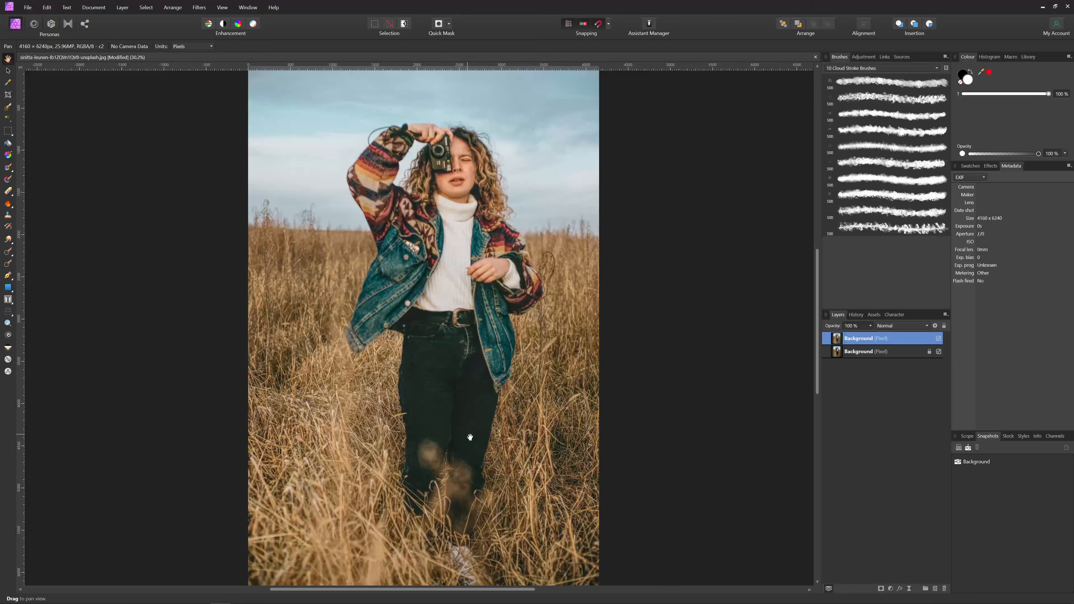
pyautogui.click(938, 338)
pyautogui.click(939, 339)
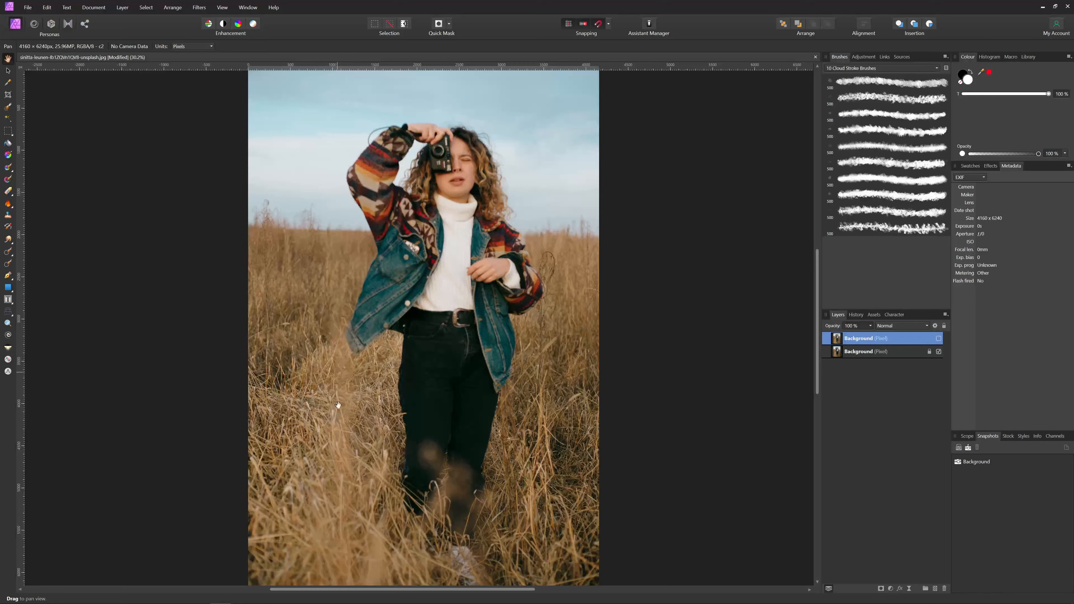
pyautogui.click(938, 338)
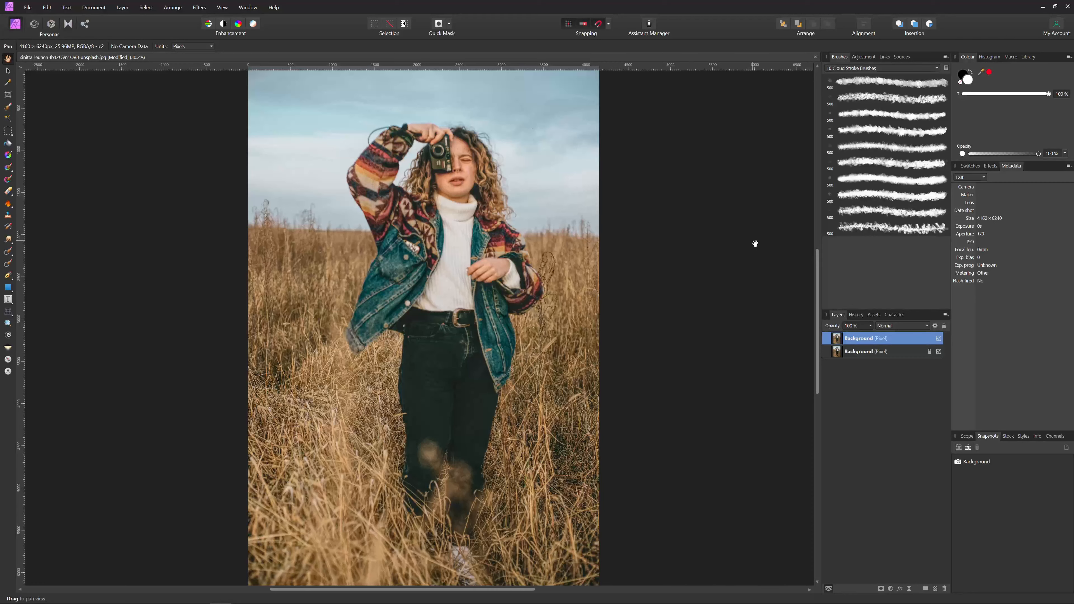
# Step: Duplicate the original Background layer to the top of the stack and rename the tone-mapped layer below it ToneMappingPersona
pyautogui.click(888, 354)
pyautogui.hotkey('ctrl', 'j')
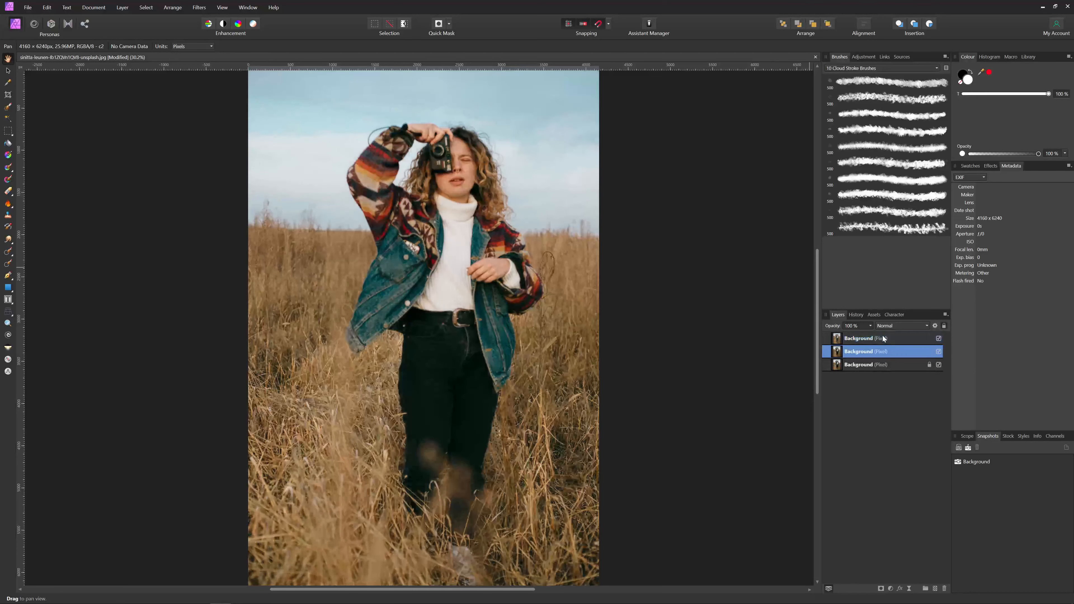
pyautogui.doubleClick(858, 351)
pyautogui.write('ToneMappingPersona')
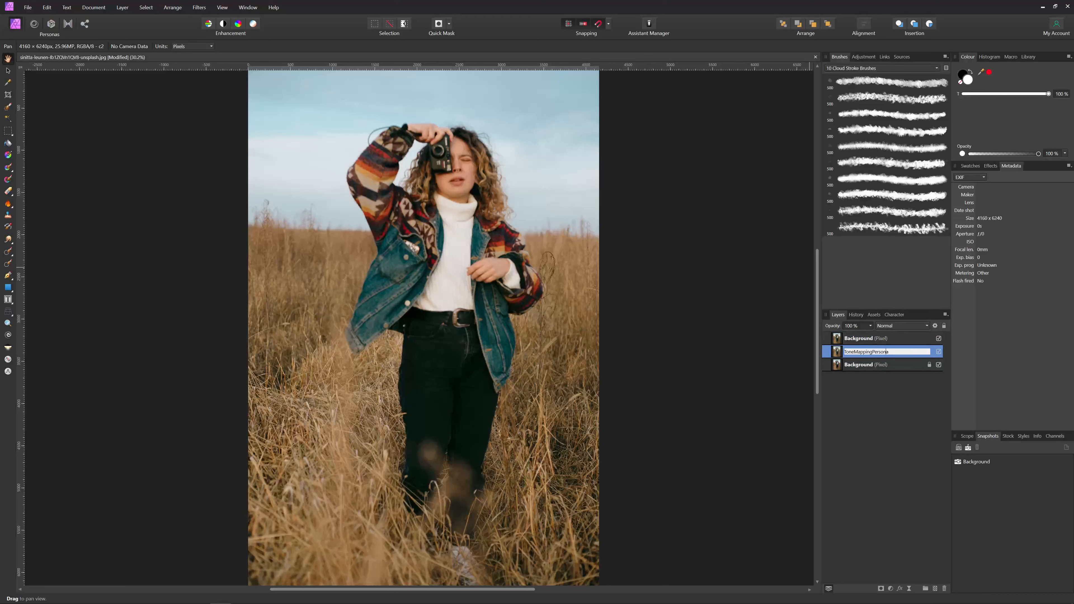
pyautogui.press('Return')
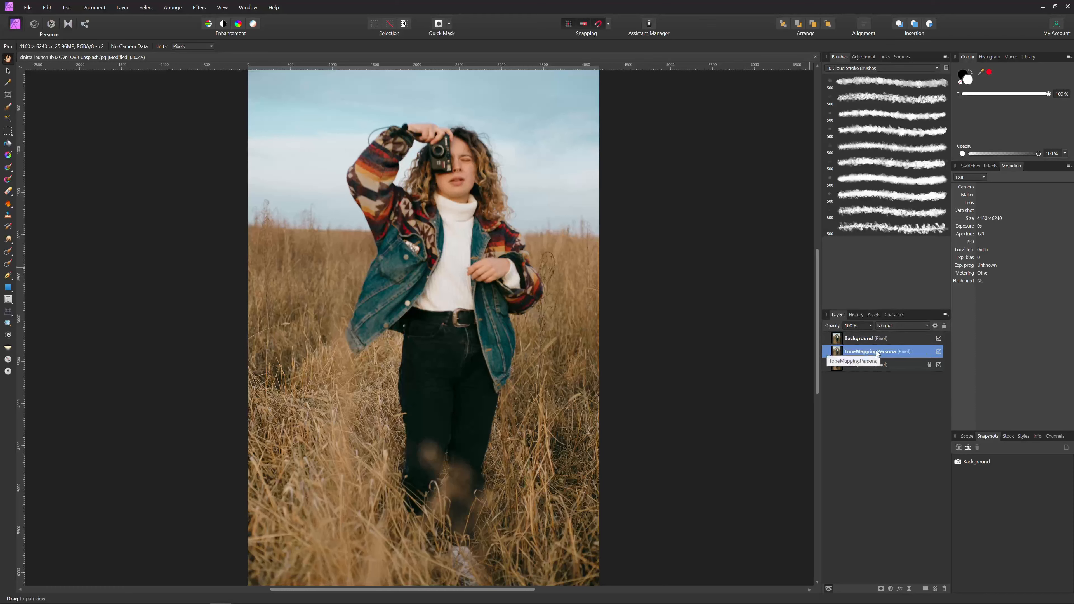
# Step: Rename the topmost Background copy SharperStuff
pyautogui.click(883, 341)
pyautogui.doubleClick(884, 341)
pyautogui.write('SharperStuff')
pyautogui.press('Return')
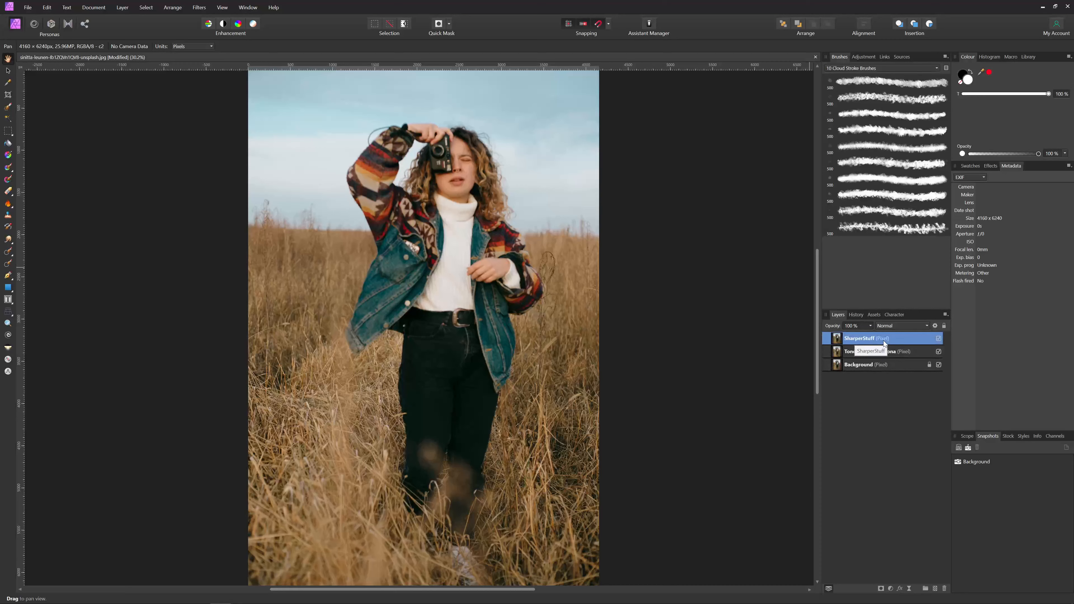
# Step: Add a live Unsharp Mask filter to the SharperStuff layer with a radius of 22.7 px
pyautogui.click(910, 589)
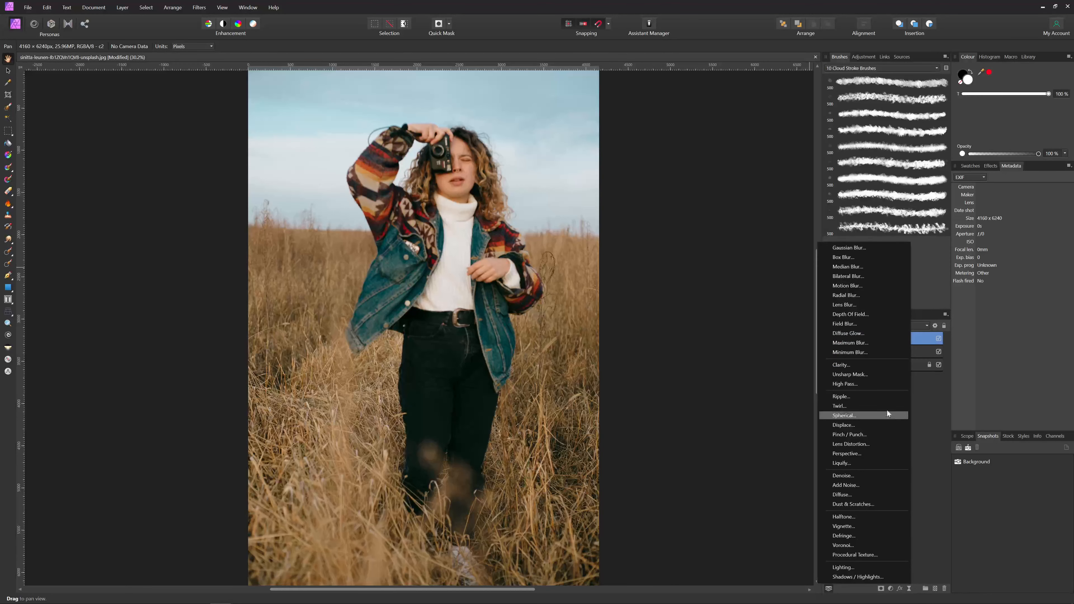
pyautogui.click(872, 375)
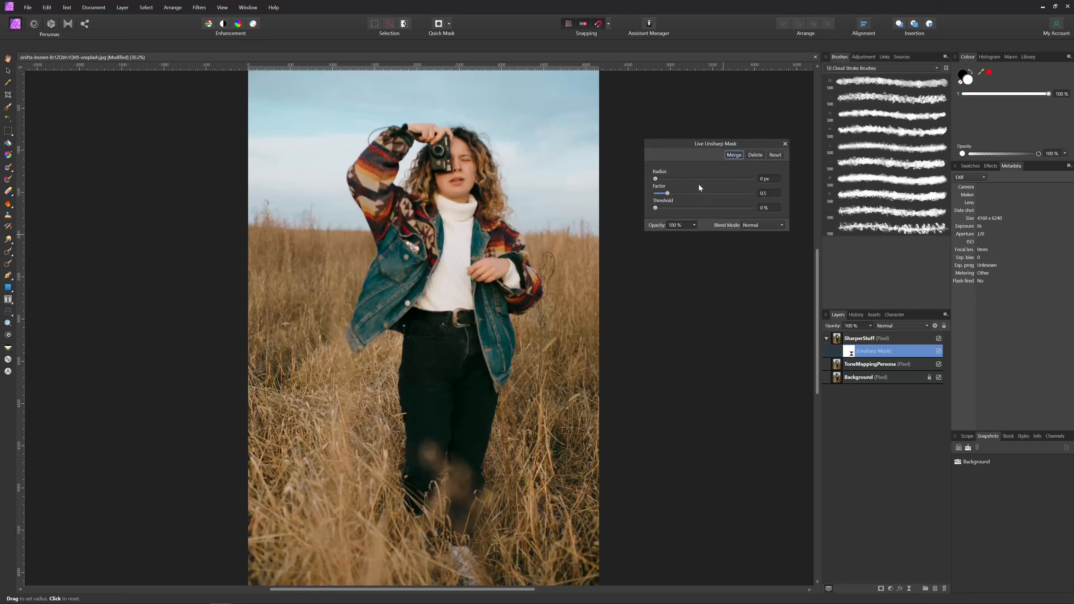
pyautogui.click(710, 178)
# Step: Inspect the woman's face and jacket close up with the Unsharp Mask filter switched off and on
pyautogui.click(939, 351)
pyautogui.scroll(5, 470, 156)
pyautogui.moveTo(470, 155); pyautogui.dragTo(503, 226)
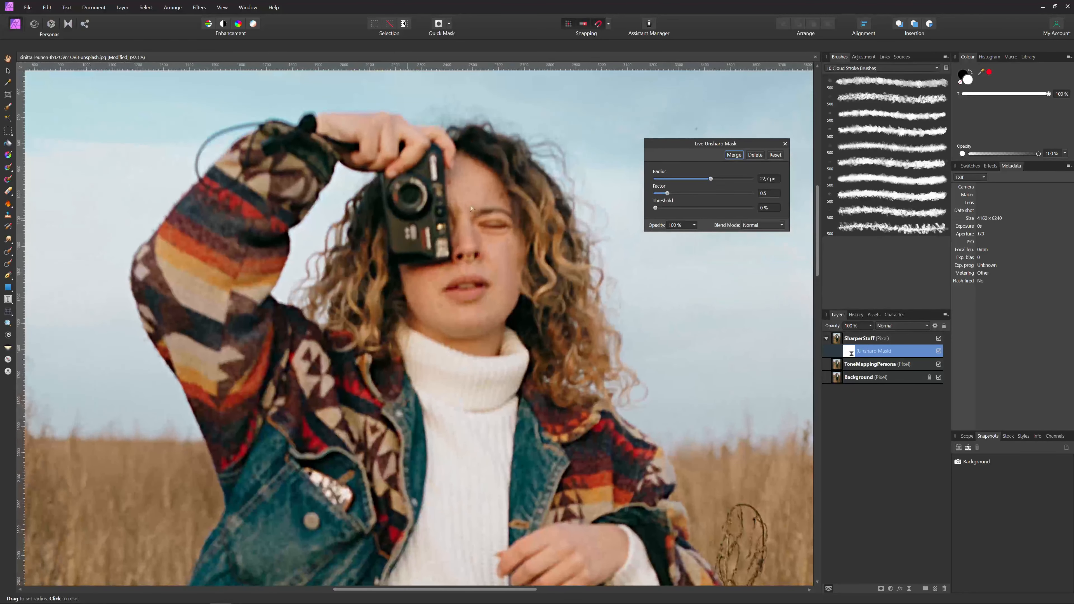
pyautogui.click(938, 352)
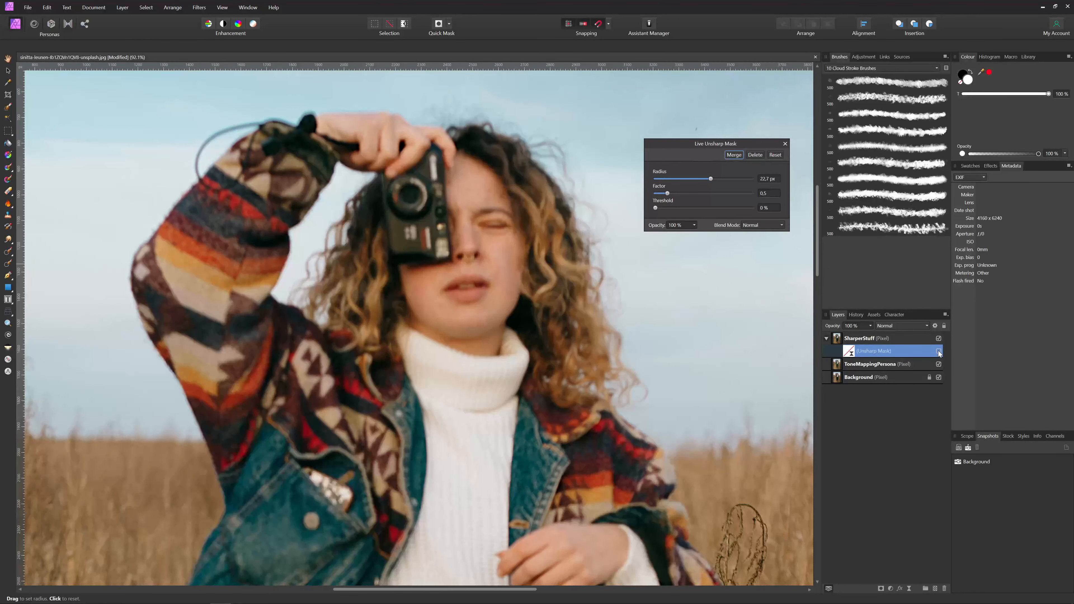
pyautogui.click(938, 352)
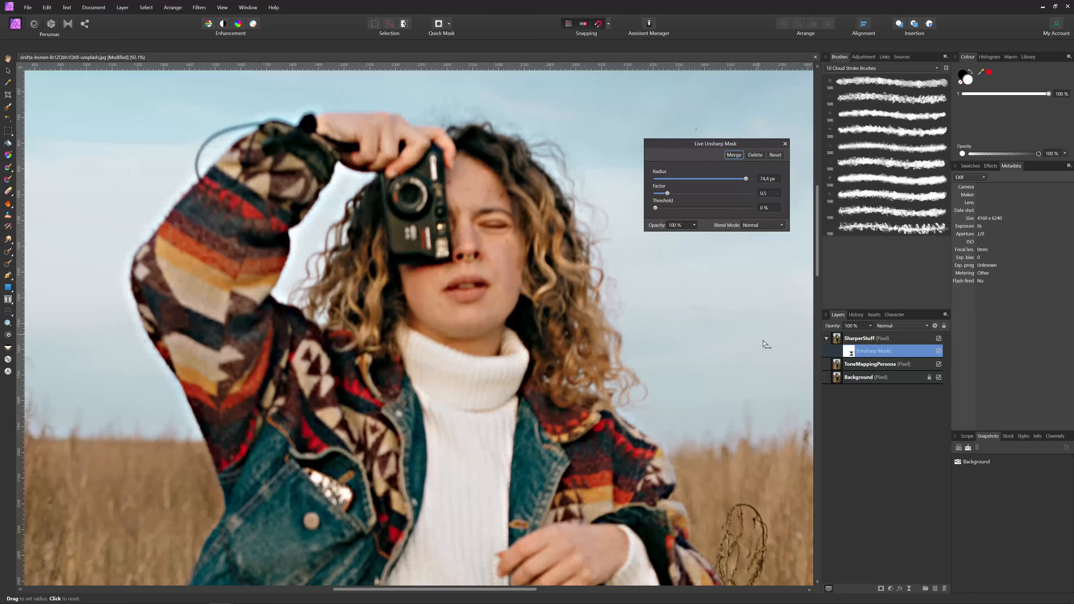
pyautogui.scroll(-5, 764, 408)
pyautogui.moveTo(749, 409); pyautogui.dragTo(589, 255)
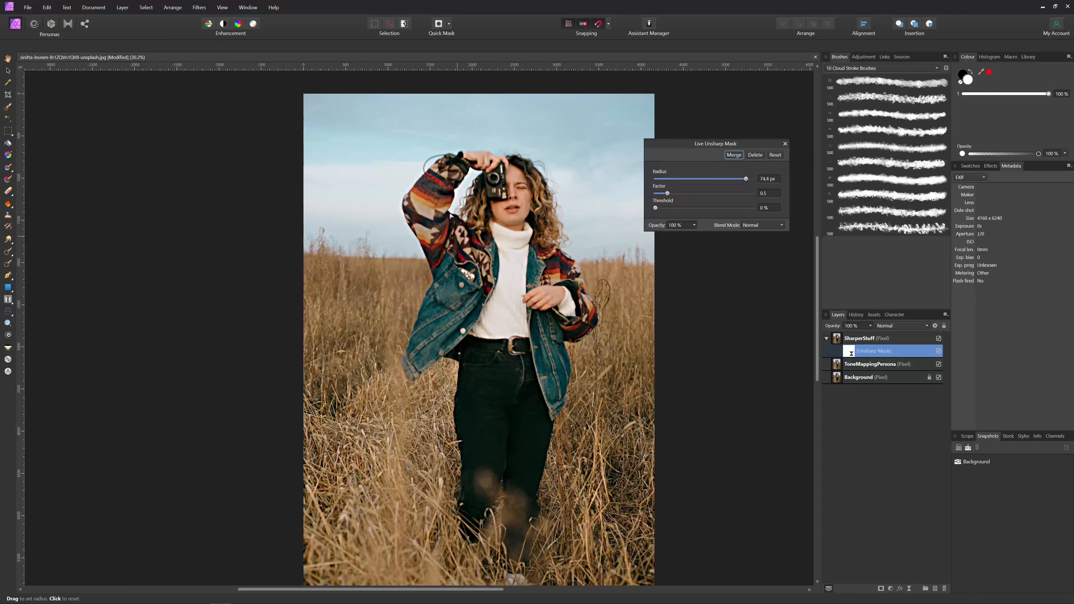
# Step: Compare SharperStuff with the original photo while ToneMappingPersona is hidden, and lower the Unsharp Mask radius
pyautogui.click(939, 338)
pyautogui.click(938, 339)
pyautogui.click(938, 338)
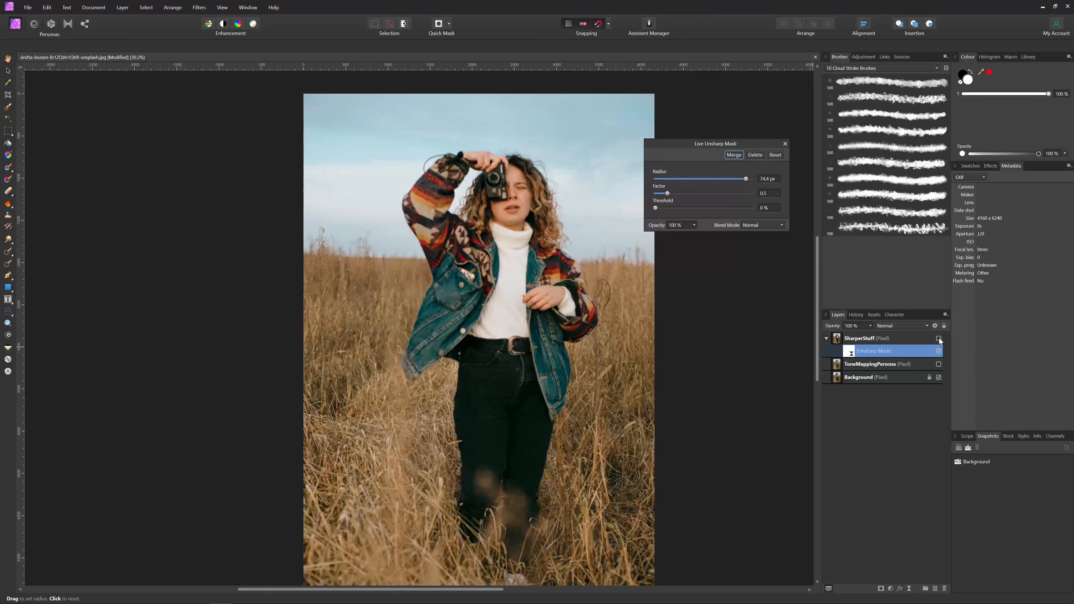
pyautogui.click(938, 339)
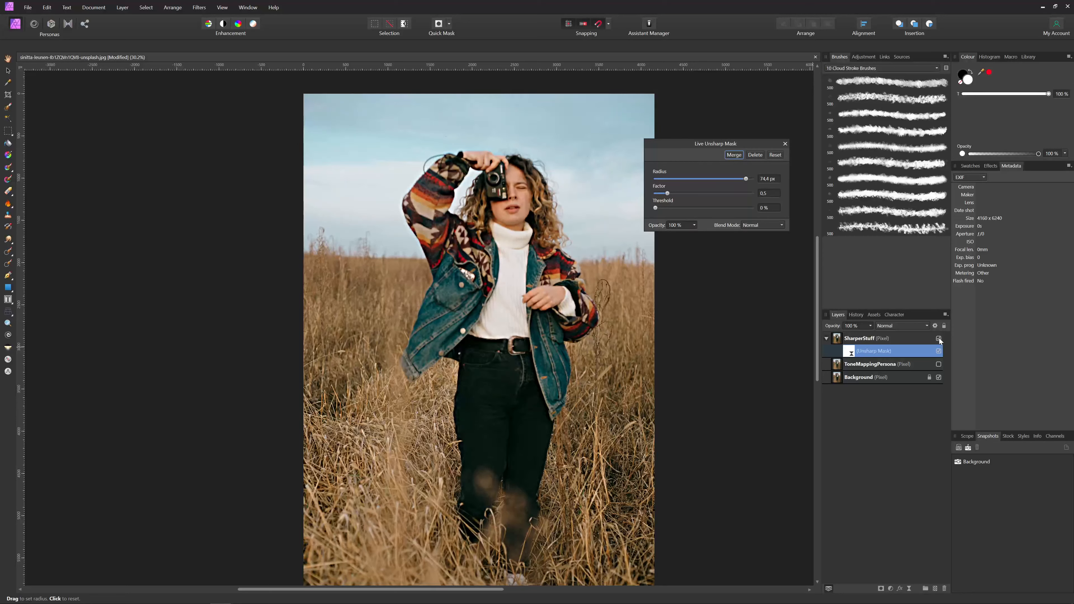
pyautogui.moveTo(746, 179); pyautogui.dragTo(728, 181)
pyautogui.click(785, 144)
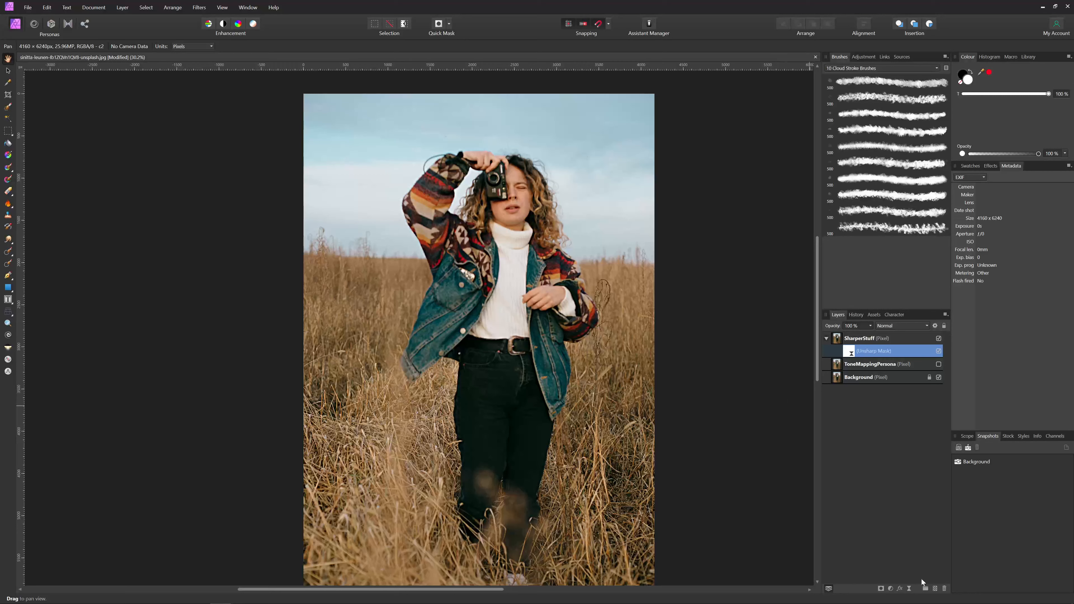
# Step: Try brightening the shadows with a Shadows / Highlights adjustment above SharperStuff, and delete that adjustment
pyautogui.click(890, 589)
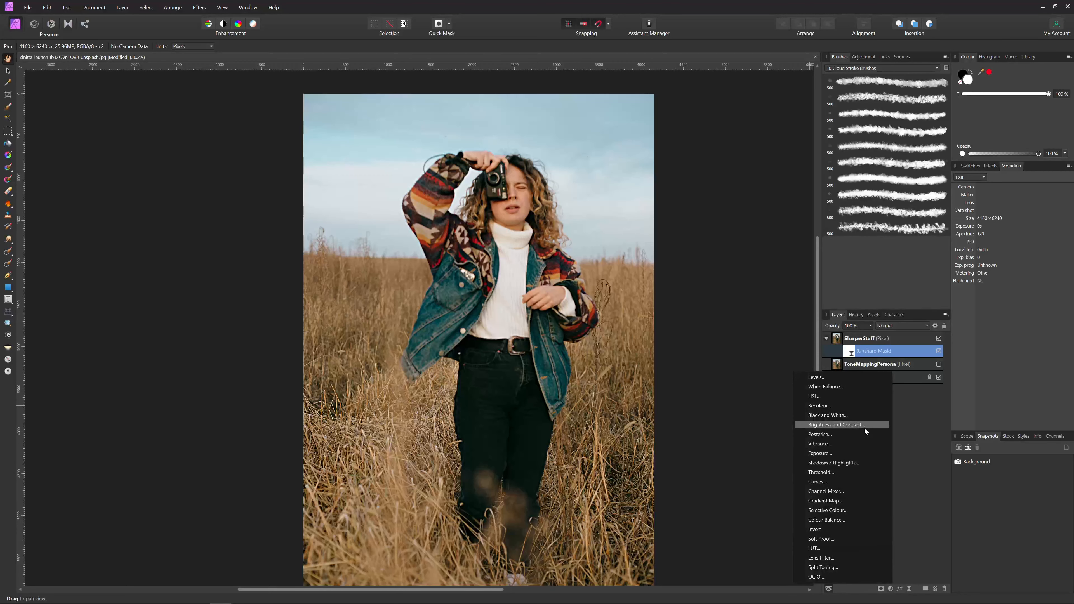
pyautogui.click(863, 461)
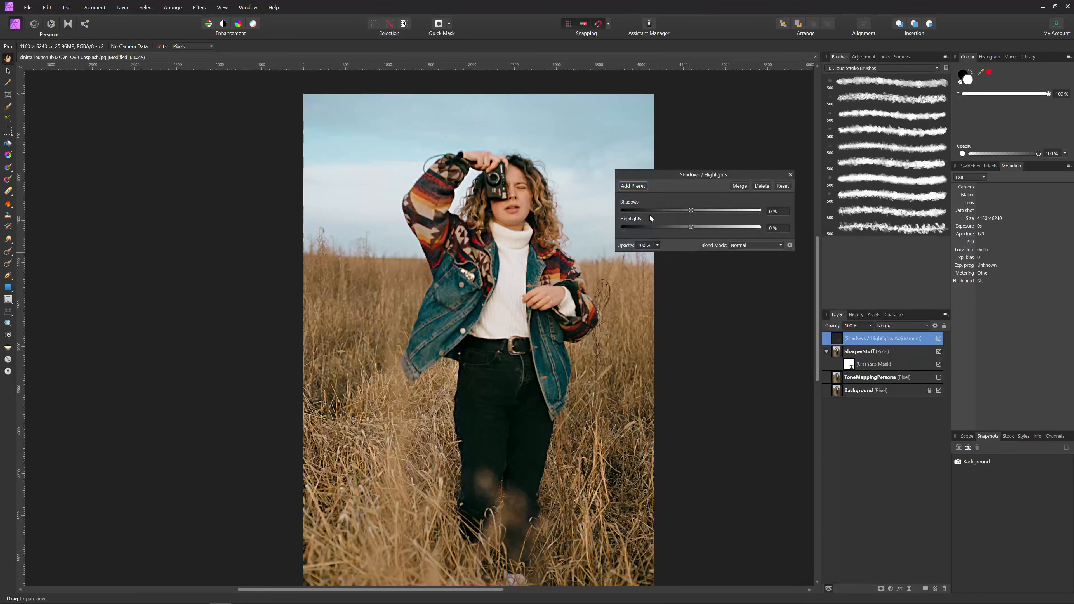
pyautogui.moveTo(691, 210); pyautogui.dragTo(731, 210)
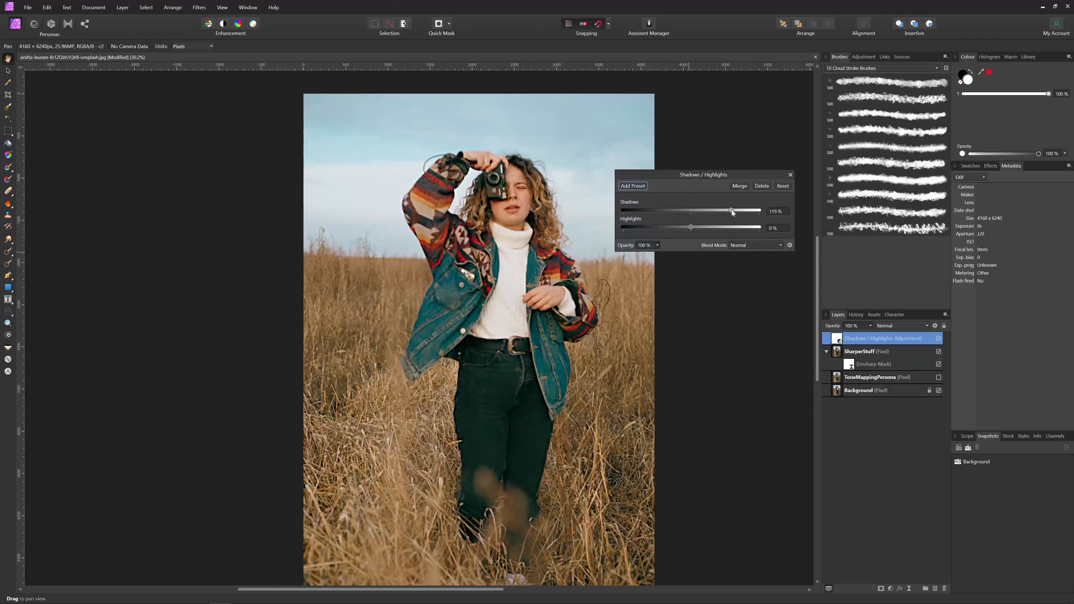
pyautogui.click(789, 175)
pyautogui.press('Delete')
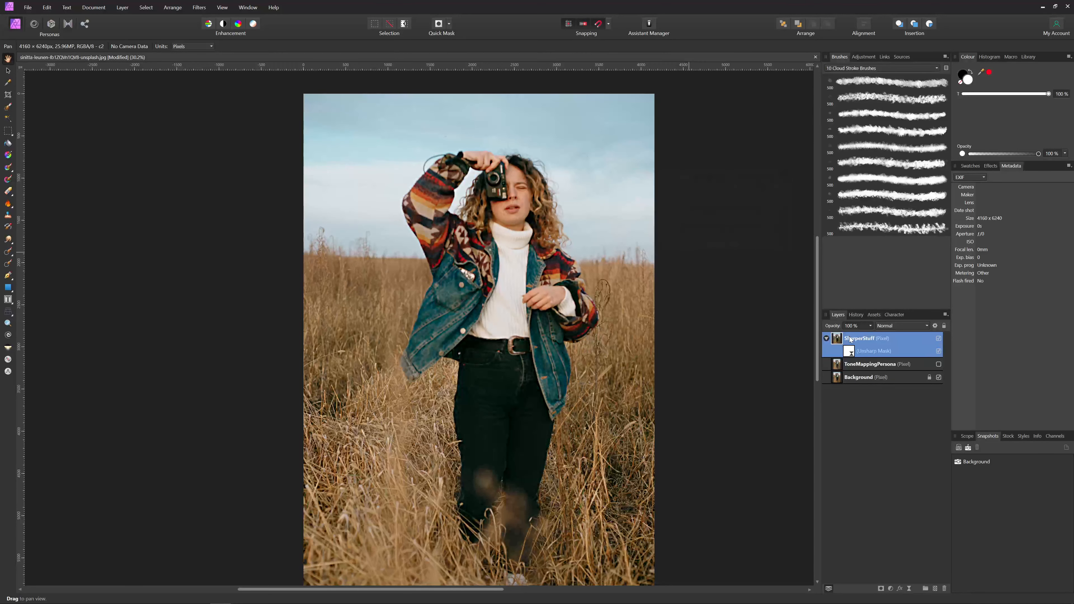
# Step: Add a Brightness / Contrast adjustment inside the SharperStuff layer and reduce the contrast to -52 %
pyautogui.click(889, 588)
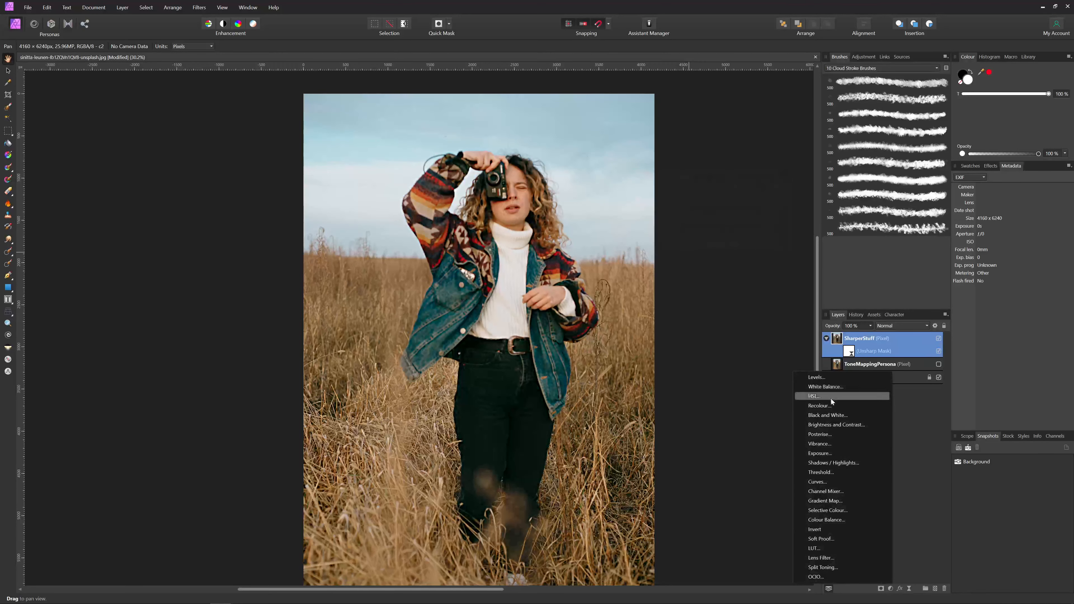
pyautogui.click(834, 426)
pyautogui.click(677, 216)
pyautogui.moveTo(677, 215); pyautogui.dragTo(662, 216)
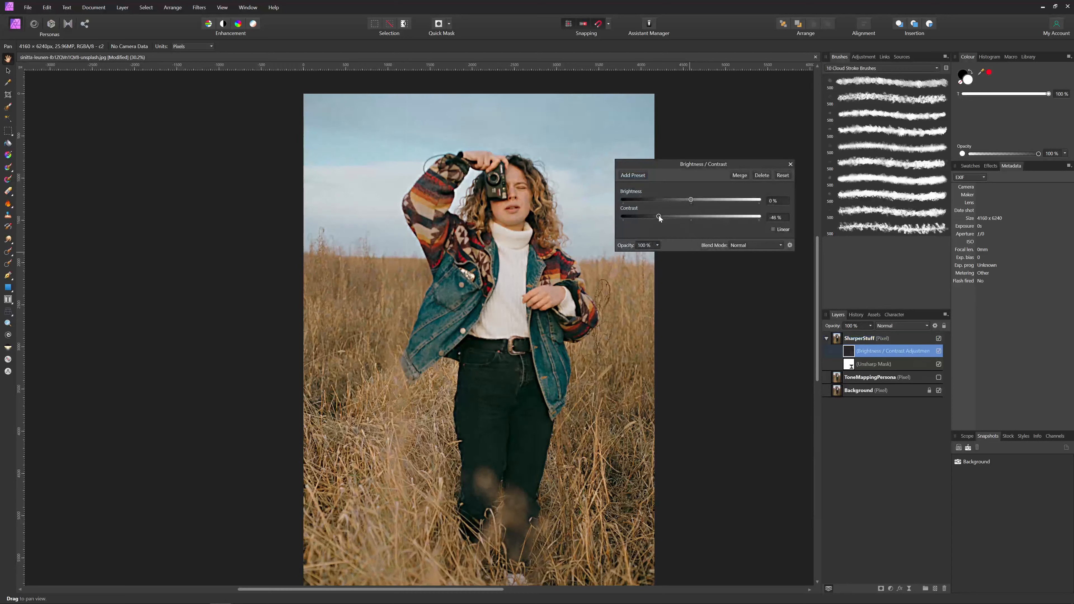
pyautogui.moveTo(657, 217); pyautogui.dragTo(654, 216)
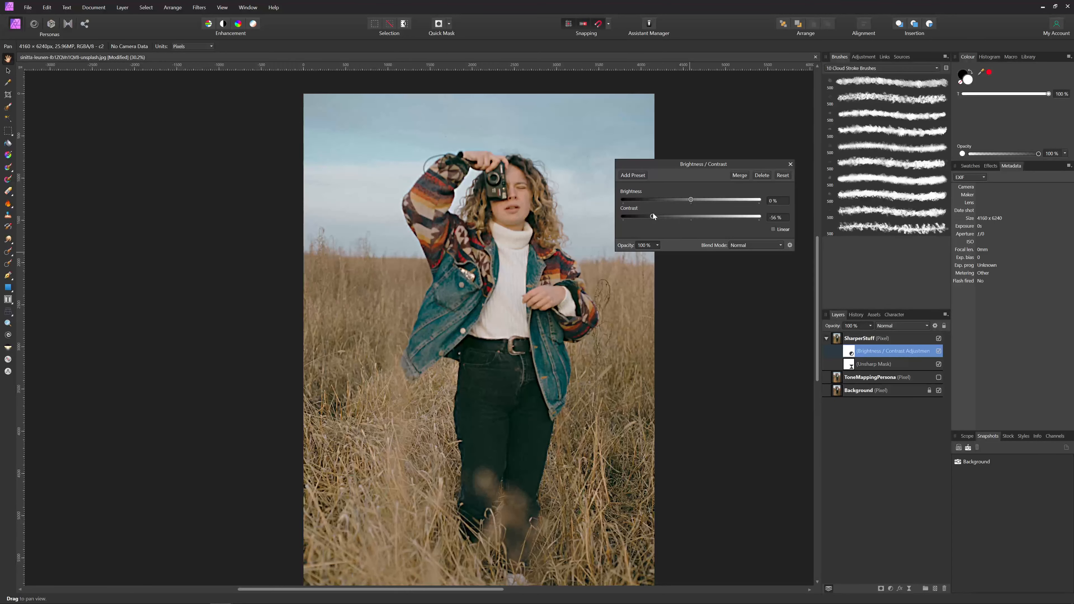
pyautogui.moveTo(654, 216); pyautogui.dragTo(656, 216)
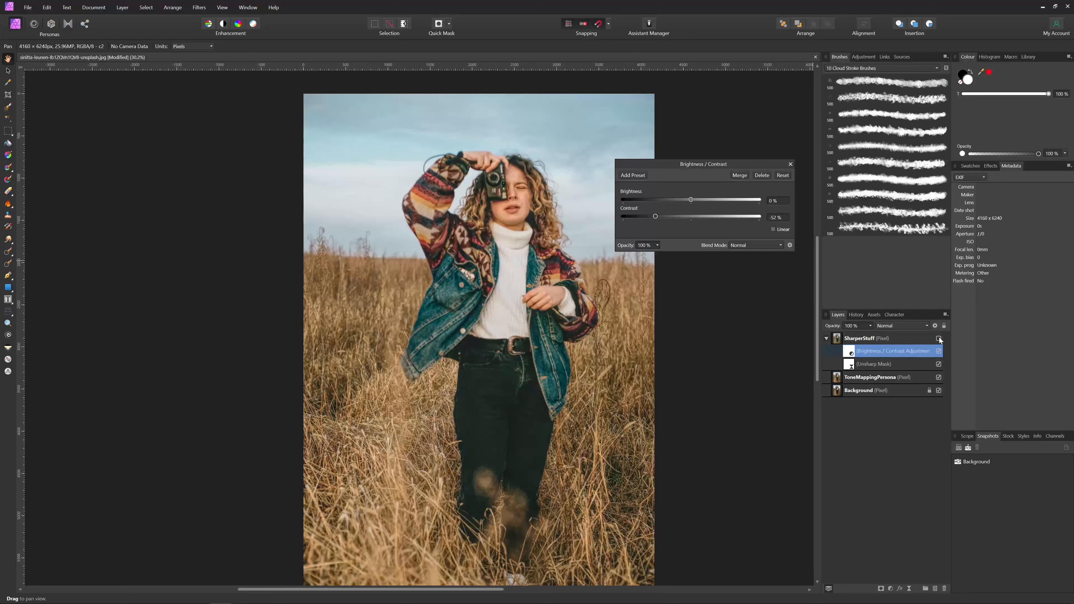
# Step: Compare SharperStuff with the tone-mapped layer beneath it, and set the Brightness / Contrast adjustment's contrast to -30 %
pyautogui.click(939, 338)
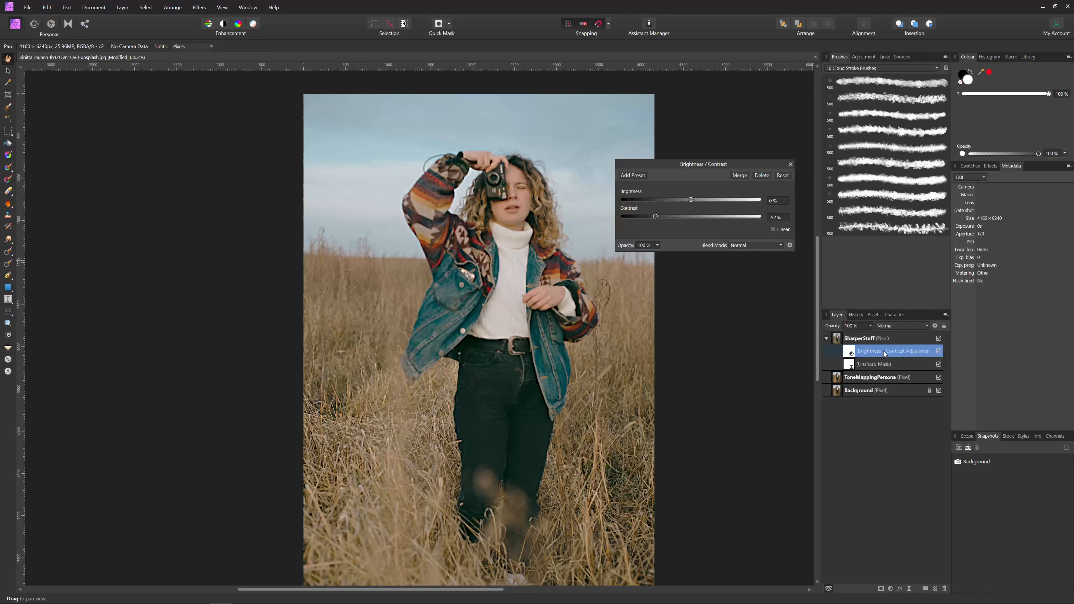
pyautogui.click(938, 338)
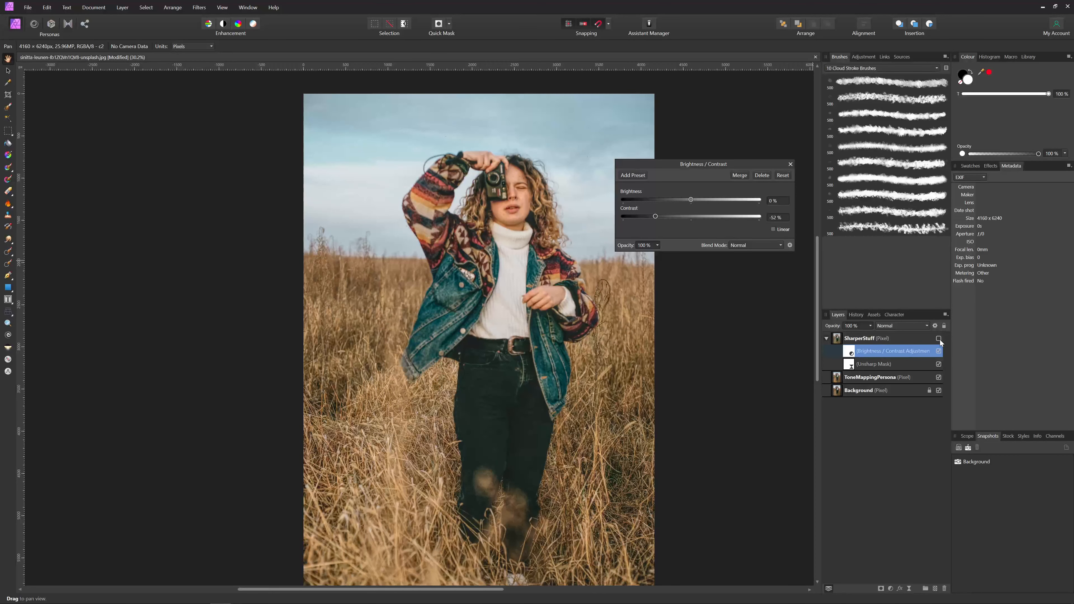
pyautogui.click(939, 338)
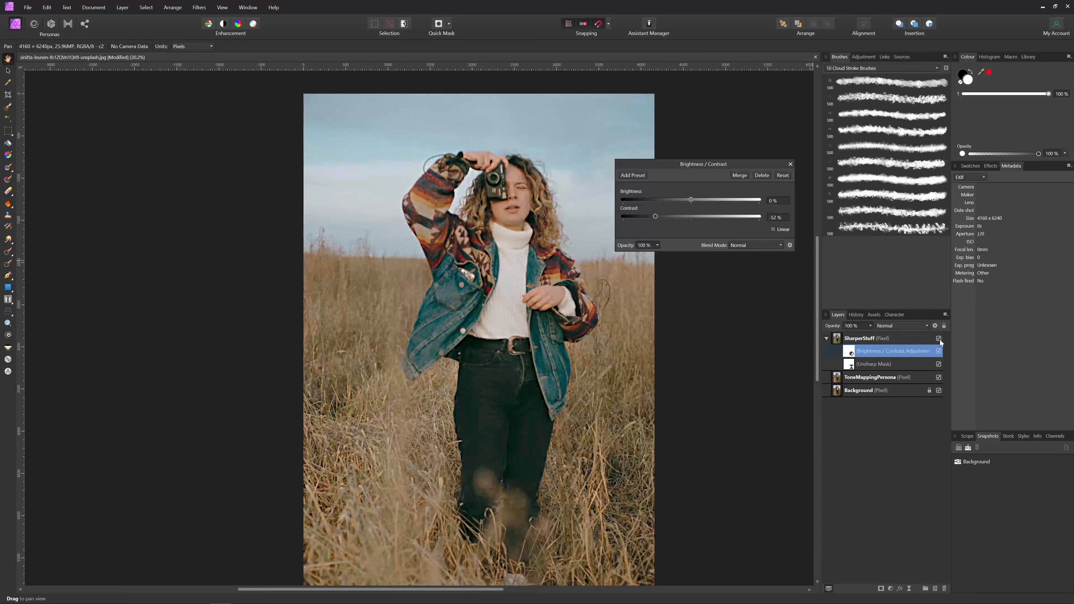
pyautogui.click(939, 338)
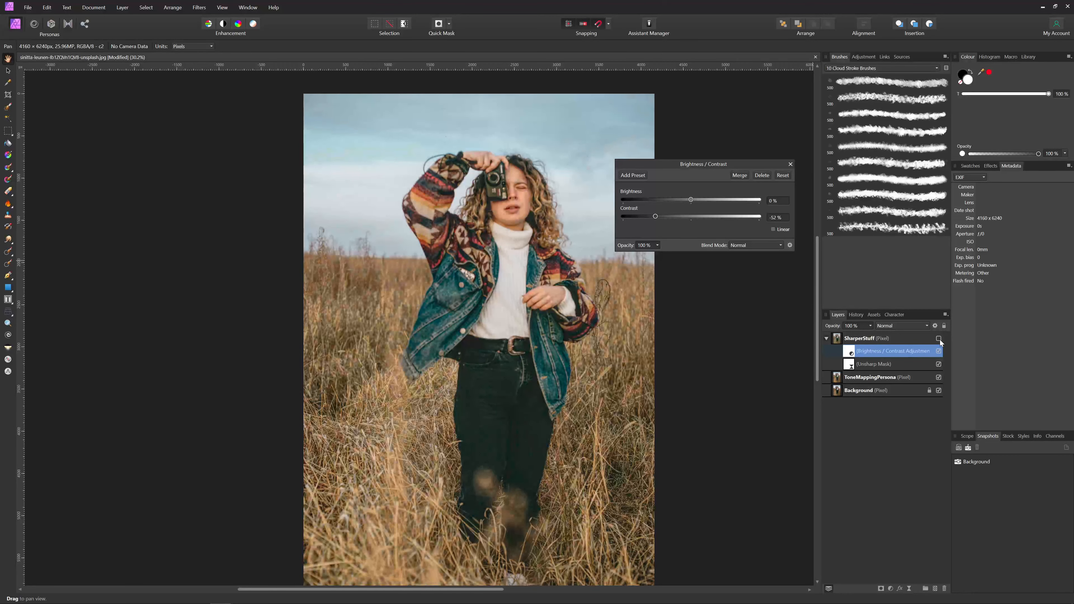
pyautogui.click(939, 340)
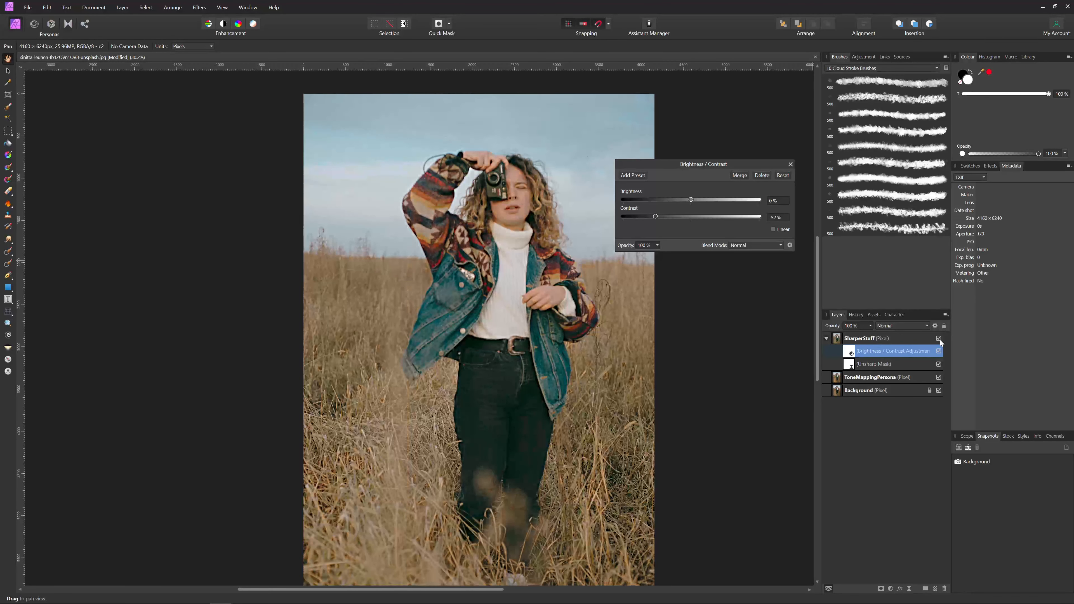
pyautogui.moveTo(655, 216); pyautogui.dragTo(684, 218)
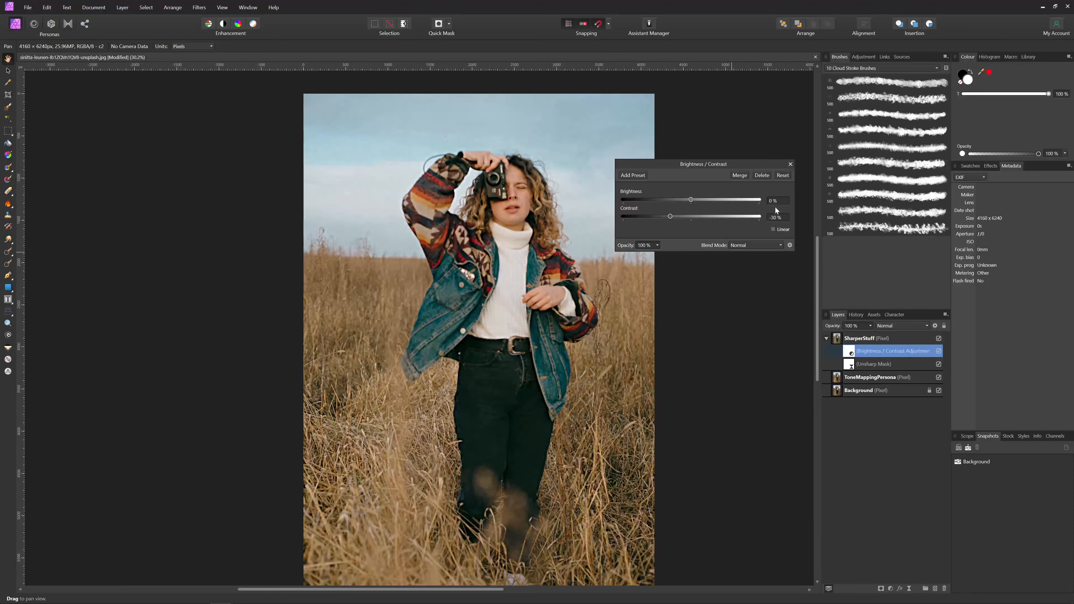
pyautogui.click(791, 164)
# Step: Add a Shadows / Highlights adjustment to SharperStuff, raise the shadows to slightly above 60 %, and compare the result with the tone-mapped layer
pyautogui.click(864, 338)
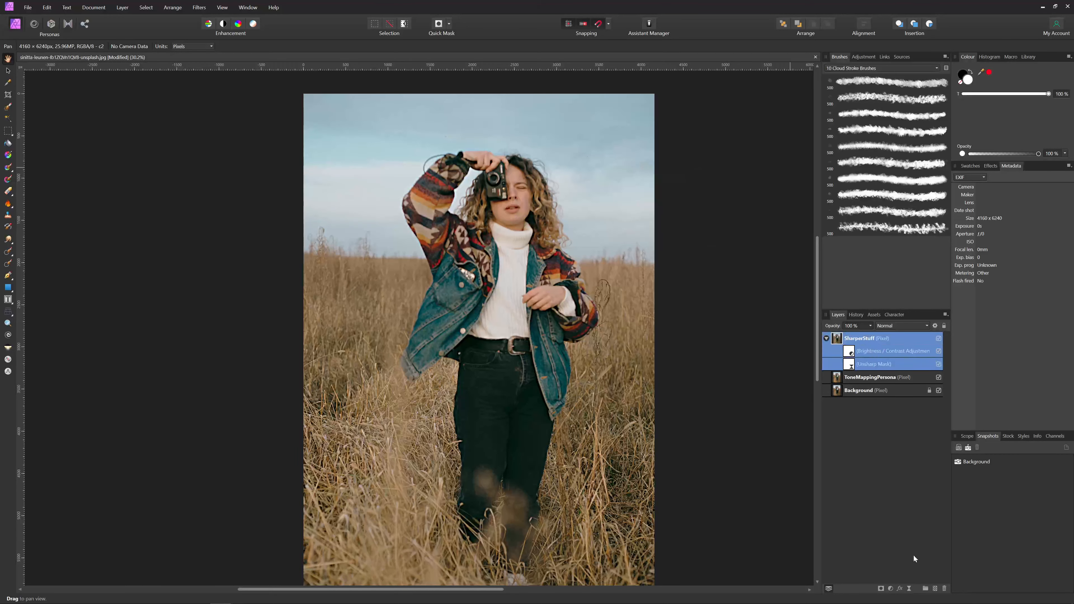
pyautogui.click(891, 588)
pyautogui.click(848, 466)
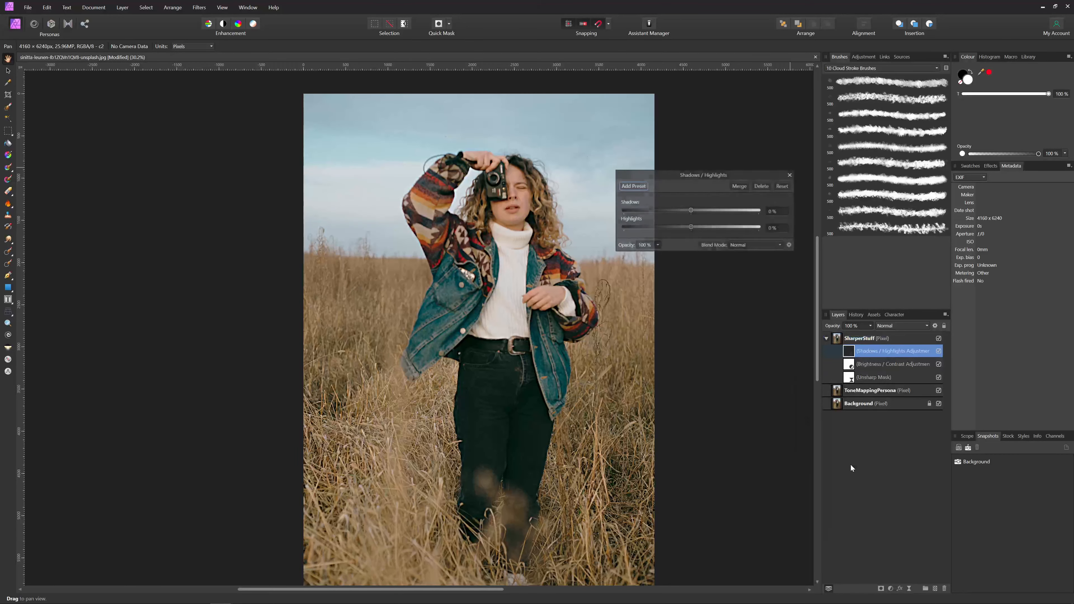
pyautogui.moveTo(697, 212); pyautogui.dragTo(703, 209)
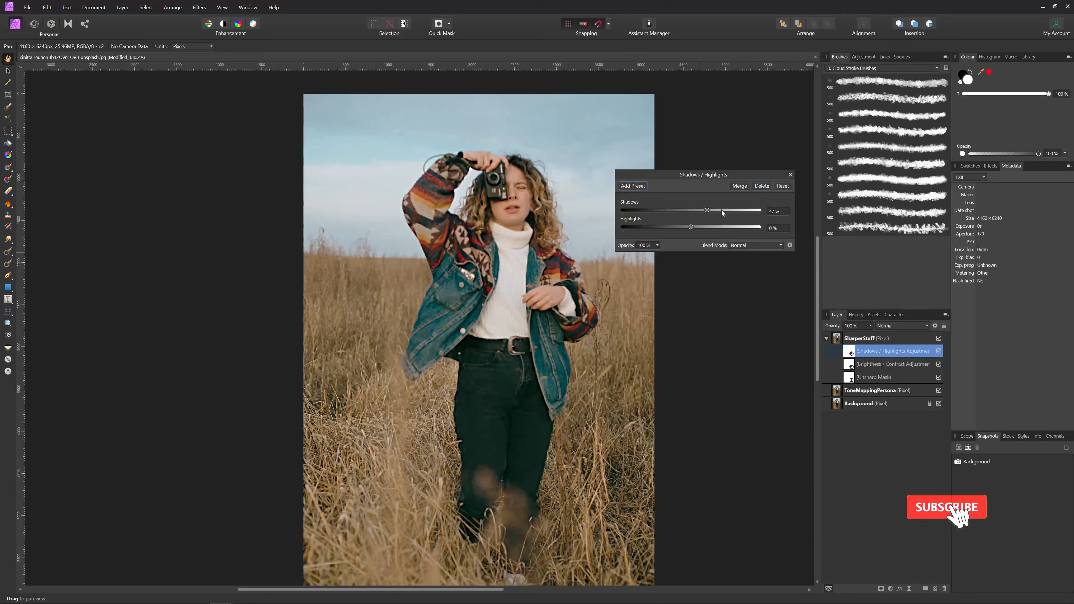
pyautogui.moveTo(707, 211); pyautogui.dragTo(727, 209)
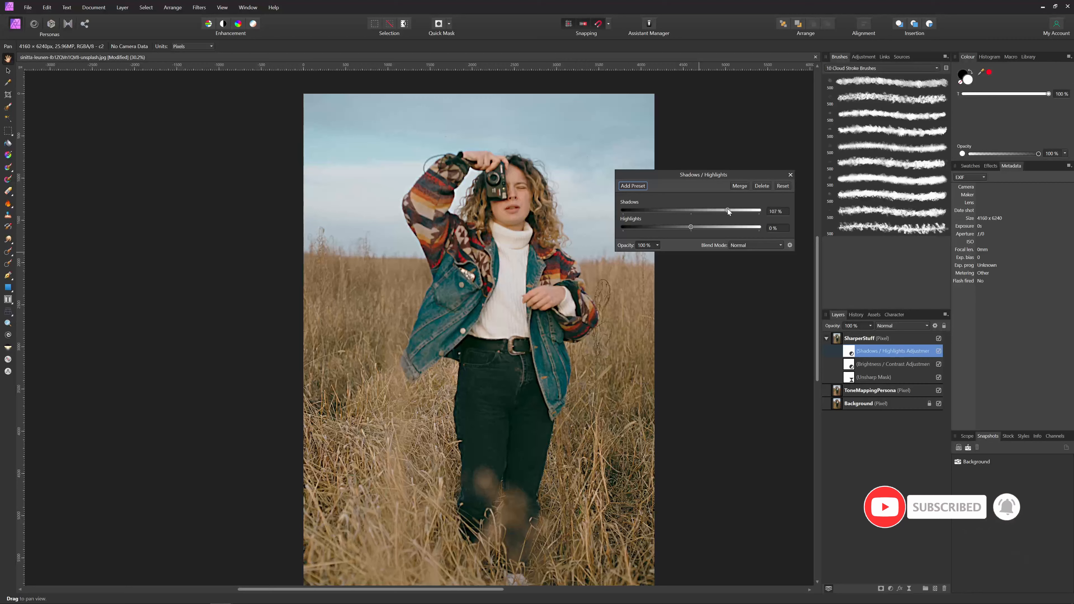
pyautogui.click(711, 211)
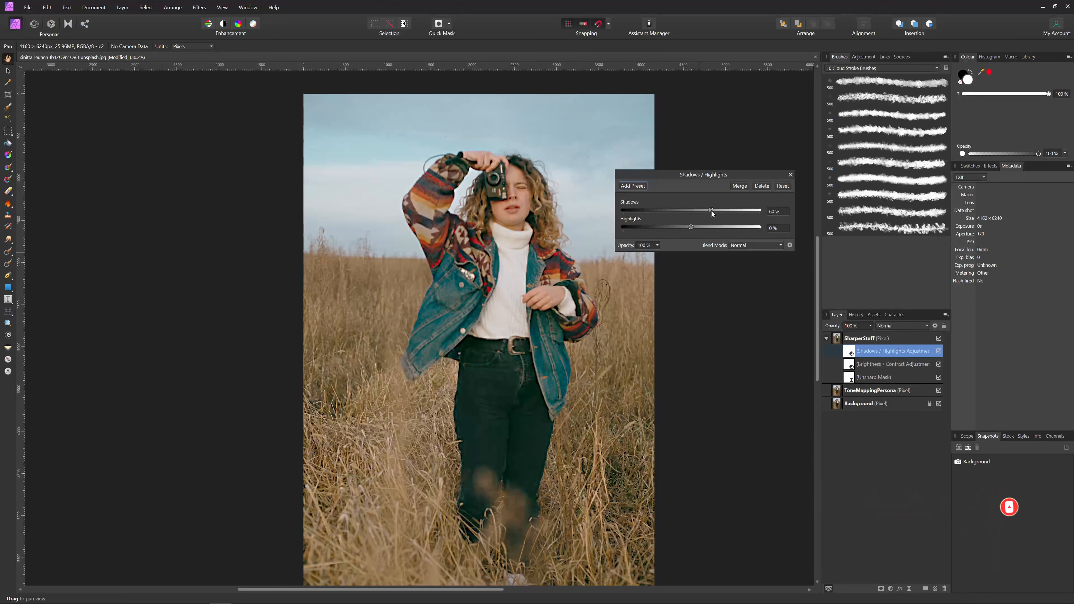
pyautogui.moveTo(712, 210); pyautogui.dragTo(714, 211)
pyautogui.click(938, 338)
pyautogui.click(939, 338)
# Step: Add an HSL adjustment to SharperStuff, sample the skin tone on the woman's face, and set the saturation shift to 9 % with luminosity shift at 0 %
pyautogui.click(862, 338)
pyautogui.click(891, 588)
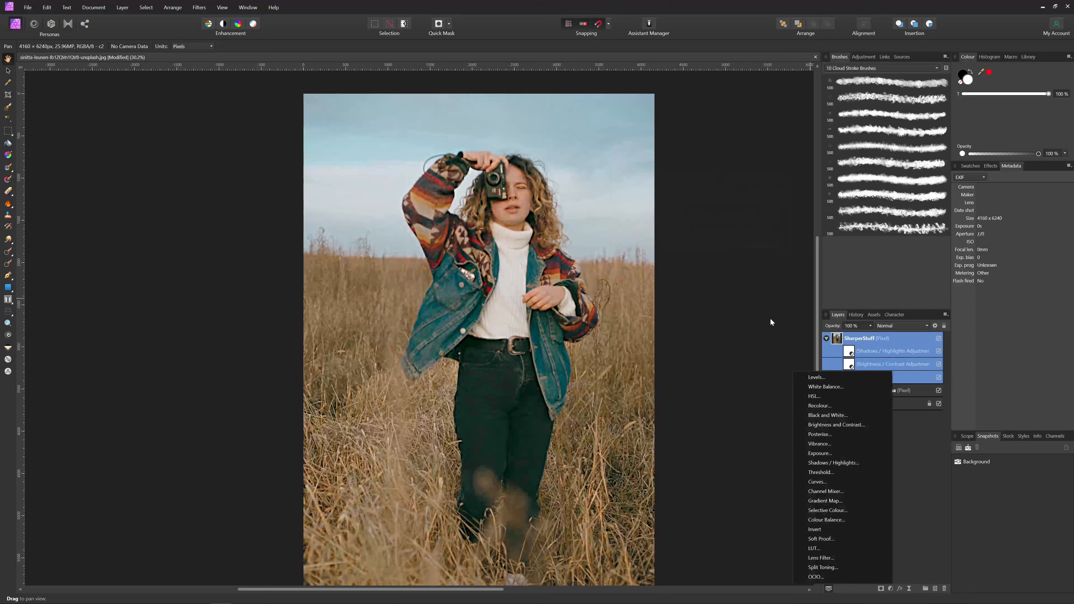
pyautogui.click(842, 394)
pyautogui.click(693, 182)
pyautogui.click(780, 182)
pyautogui.click(522, 198)
pyautogui.moveTo(691, 214); pyautogui.dragTo(717, 228)
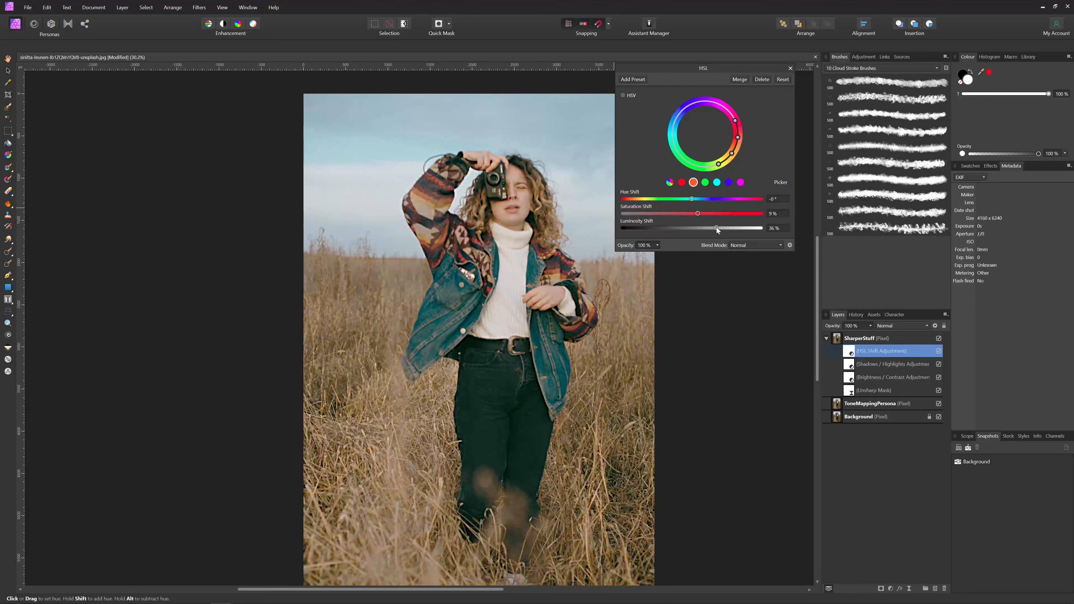
pyautogui.doubleClick(715, 228)
# Step: Narrow the HSL adjustment's colour range around the sampled skin tone and fine-tune its hue shift
pyautogui.moveTo(718, 164); pyautogui.dragTo(730, 159)
pyautogui.moveTo(736, 121); pyautogui.dragTo(742, 132)
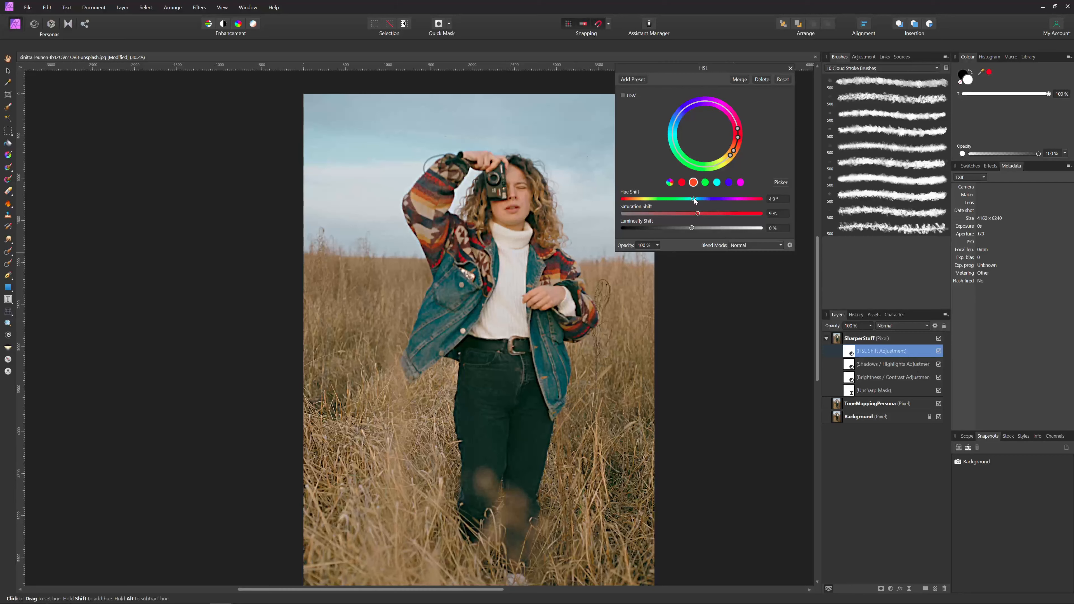
pyautogui.moveTo(694, 199); pyautogui.dragTo(693, 200)
pyautogui.scroll(7, 777, 213)
pyautogui.click(789, 68)
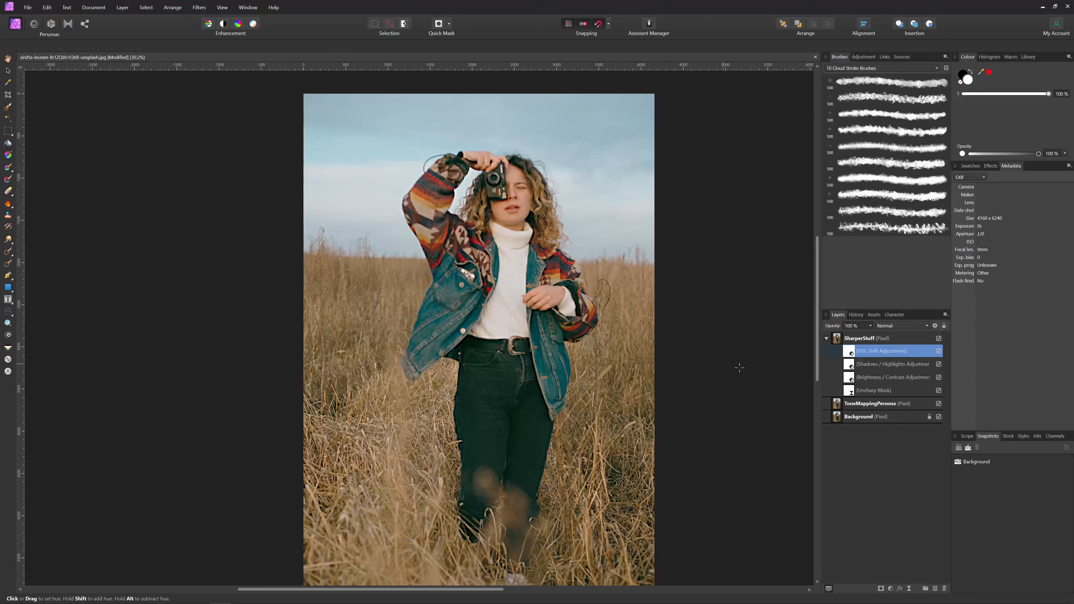
# Step: Compare the original photo, the ToneMappingPersona layer and the SharperStuff layer by switching layer visibility
pyautogui.click(938, 403)
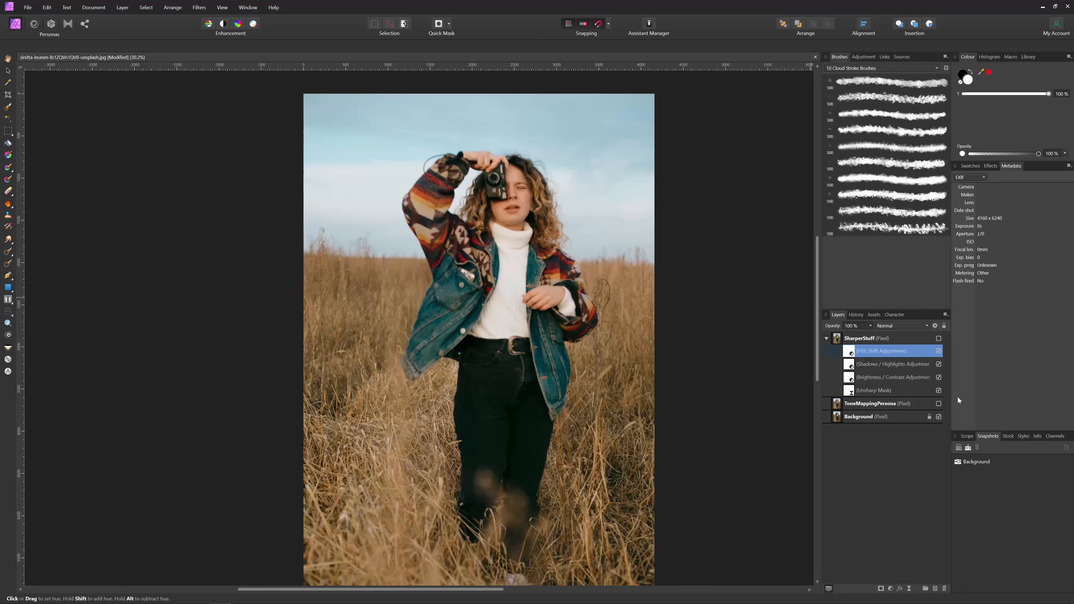
pyautogui.click(939, 403)
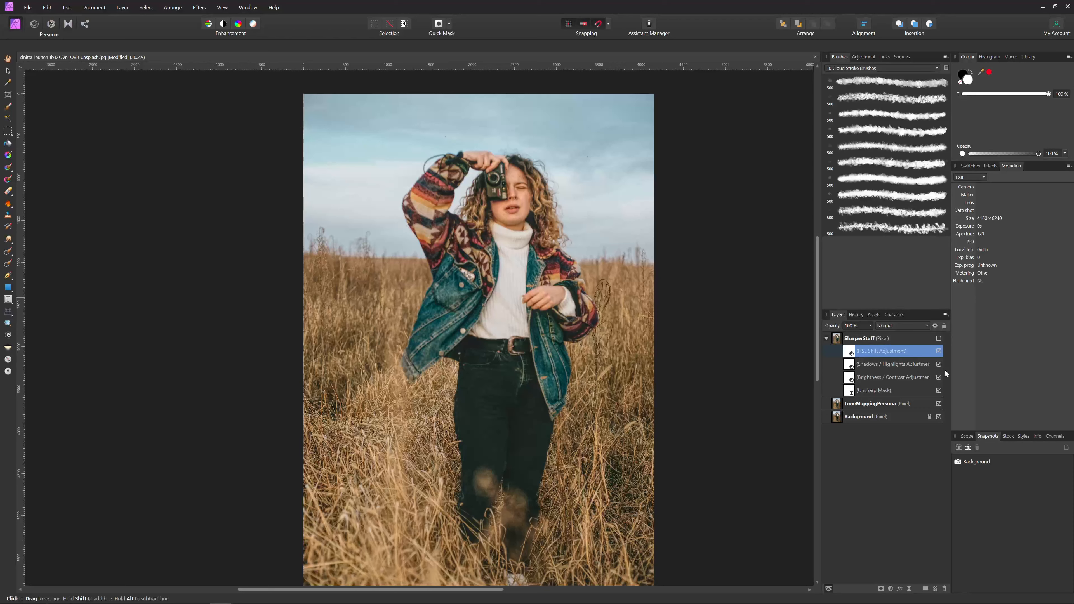
pyautogui.click(938, 339)
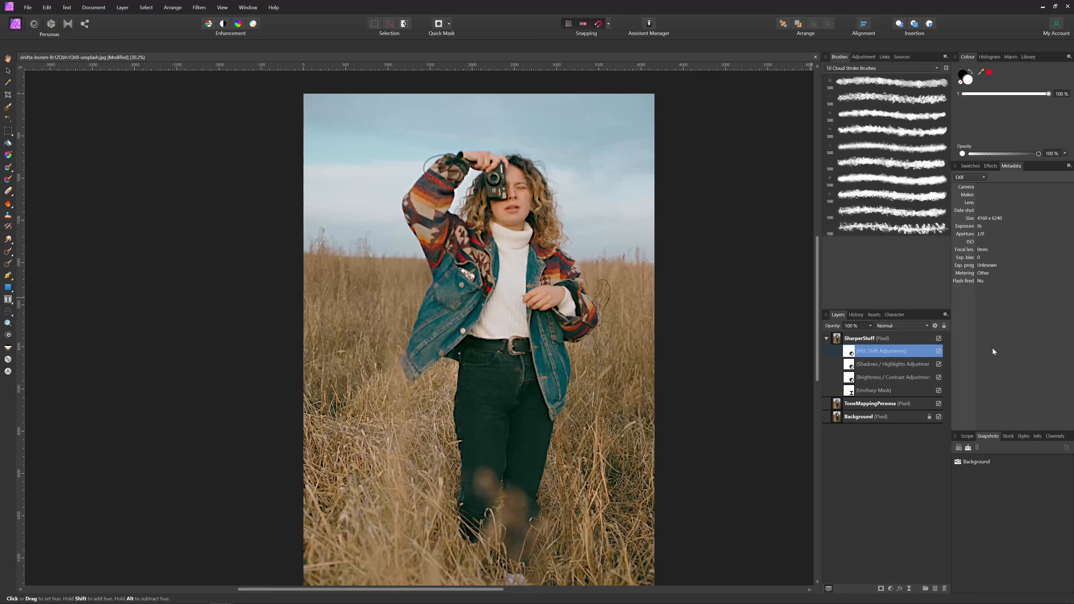
# Step: Switch off the HSL, Shadows / Highlights and Brightness / Contrast adjustments and the Unsharp Mask filter inside SharperStuff
pyautogui.click(938, 364)
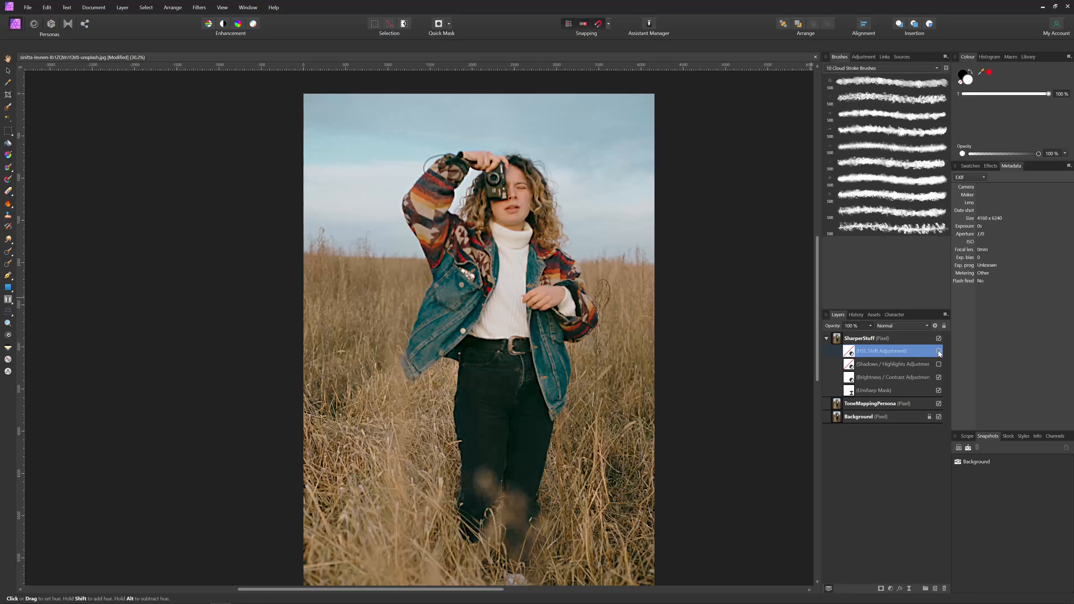
pyautogui.click(939, 377)
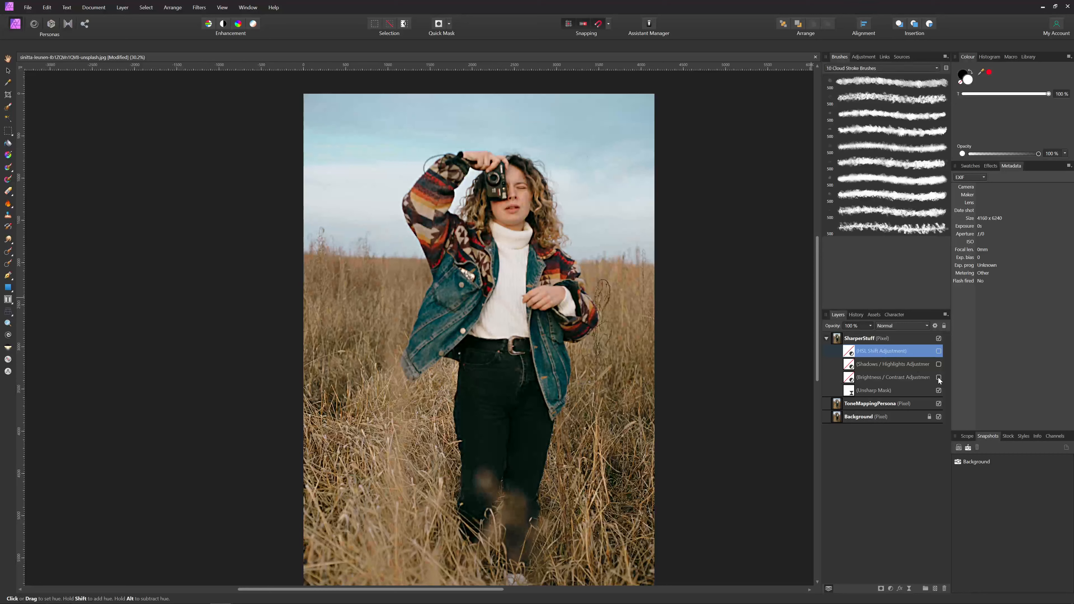
pyautogui.click(938, 390)
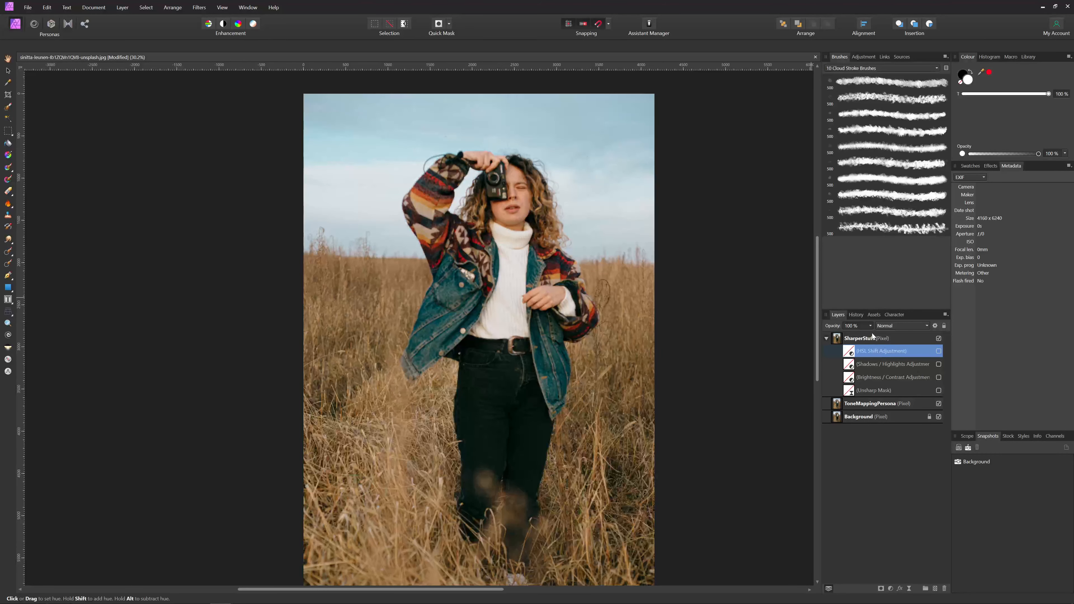
# Step: Add a live Clarity filter, nest it inside SharperStuff below the Unsharp Mask, and set its strength to 100 %
pyautogui.click(910, 588)
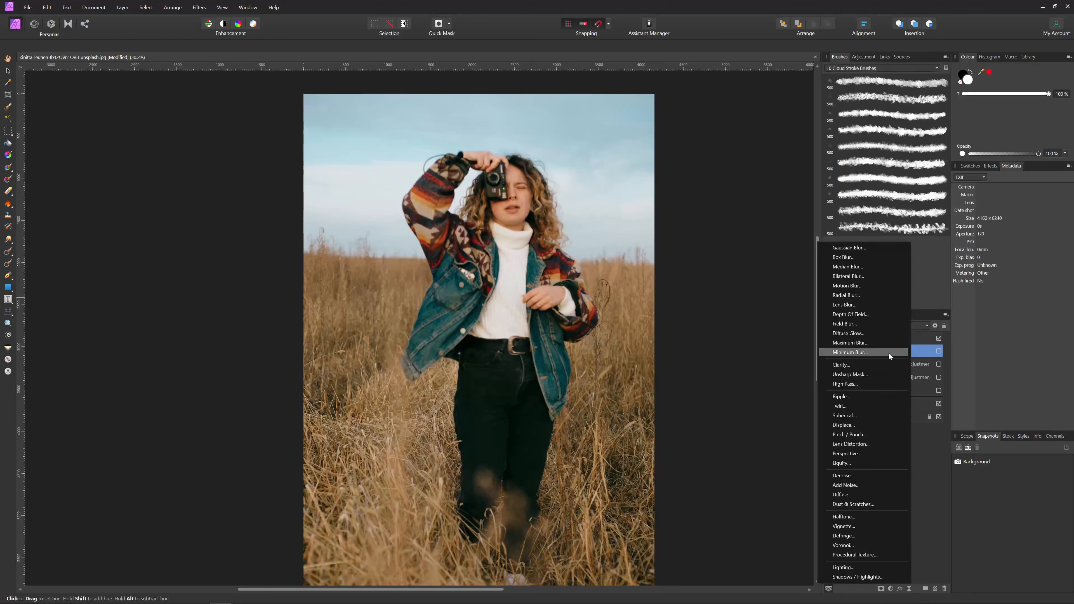
pyautogui.click(880, 367)
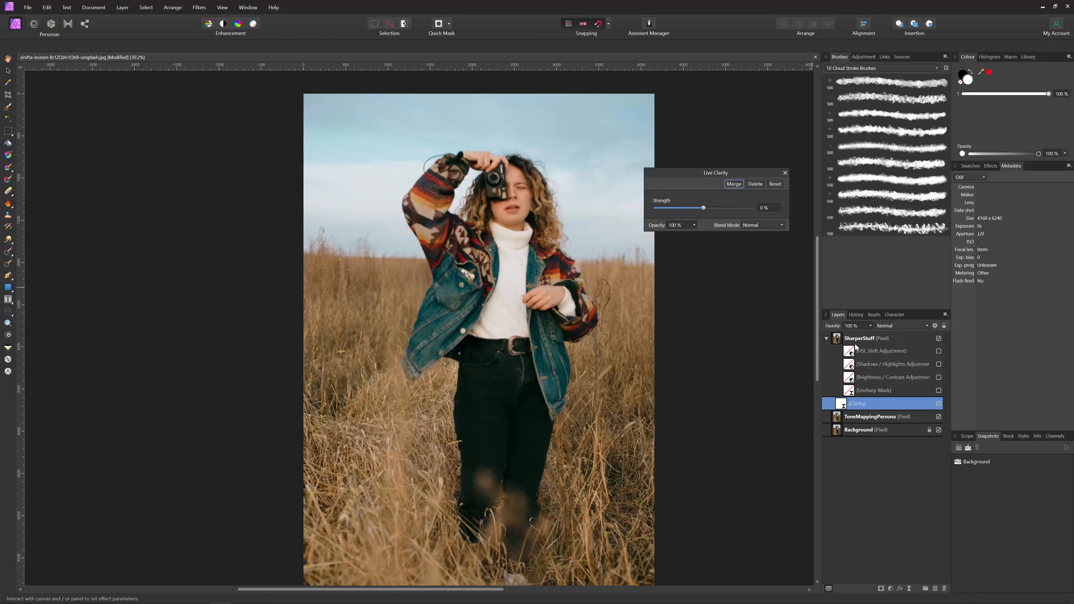
pyautogui.moveTo(839, 401); pyautogui.dragTo(851, 397)
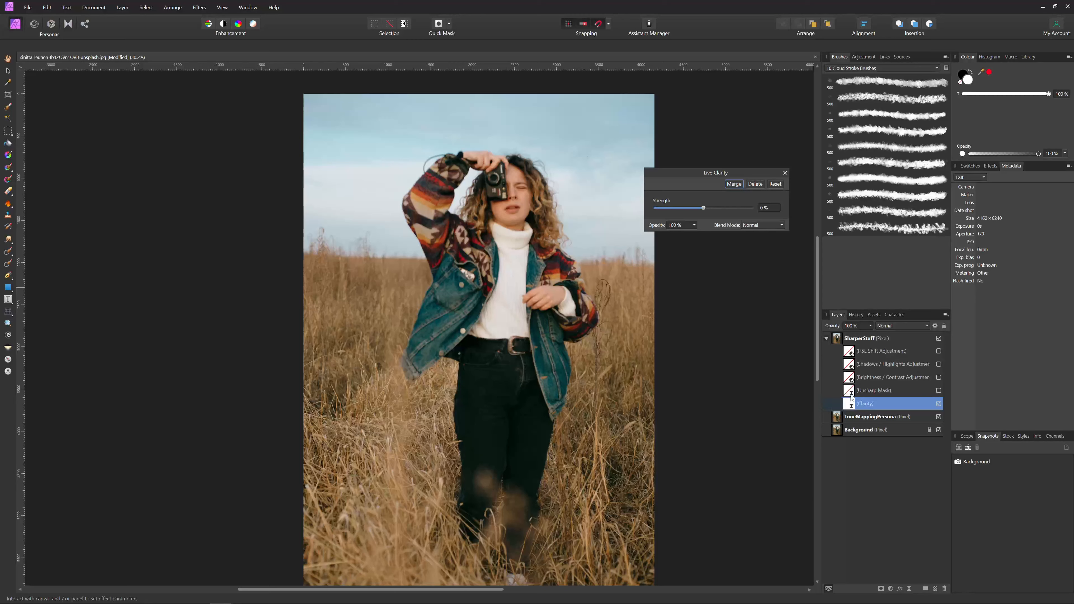
pyautogui.moveTo(740, 212); pyautogui.dragTo(757, 208)
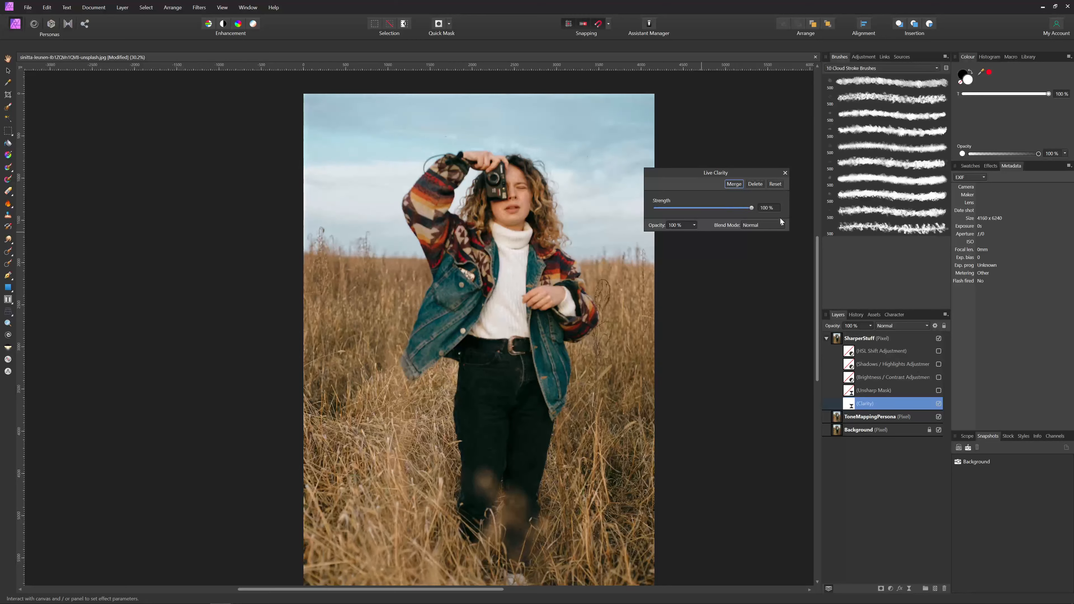
# Step: Switch the Unsharp Mask filter back on and compare SharperStuff with the tone-mapped layer
pyautogui.click(938, 392)
pyautogui.click(939, 338)
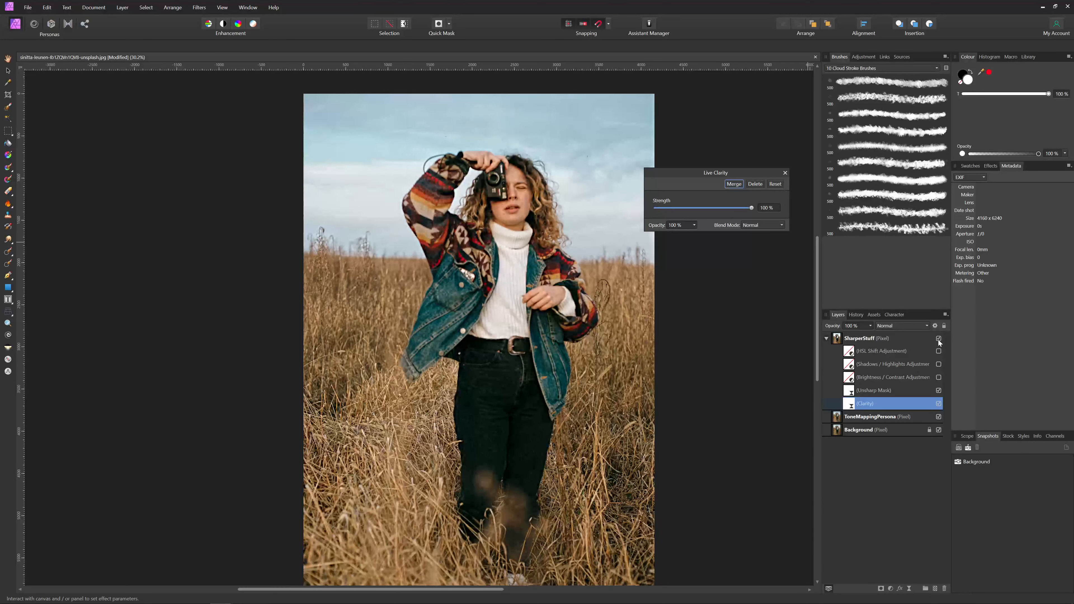
pyautogui.click(938, 339)
# Step: Add a live High Pass filter to SharperStuff with a radius of 23.9 px and the Overlay blend mode
pyautogui.click(868, 338)
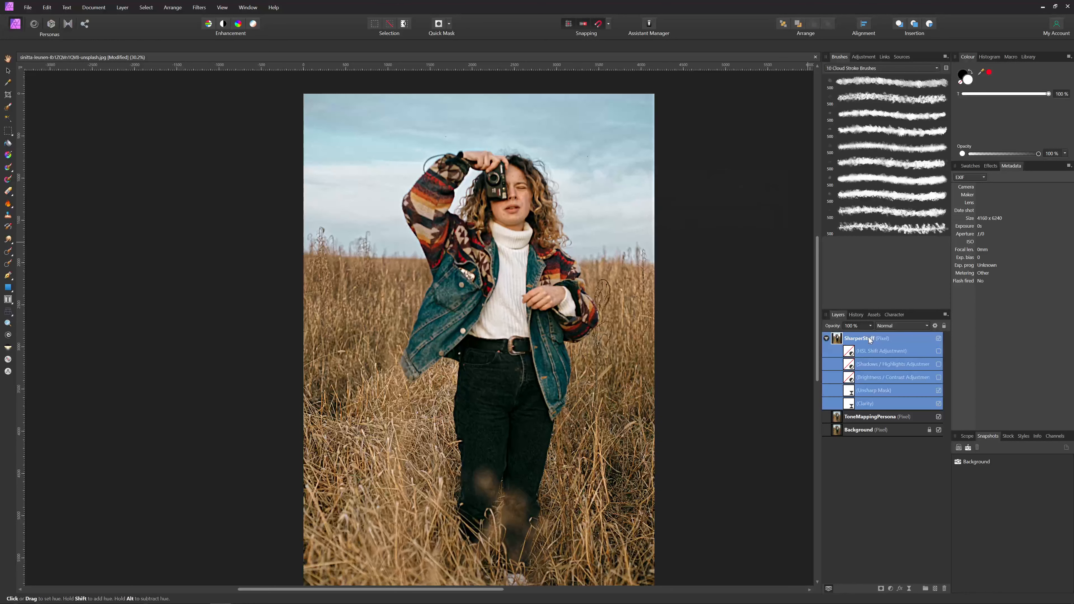
pyautogui.click(909, 589)
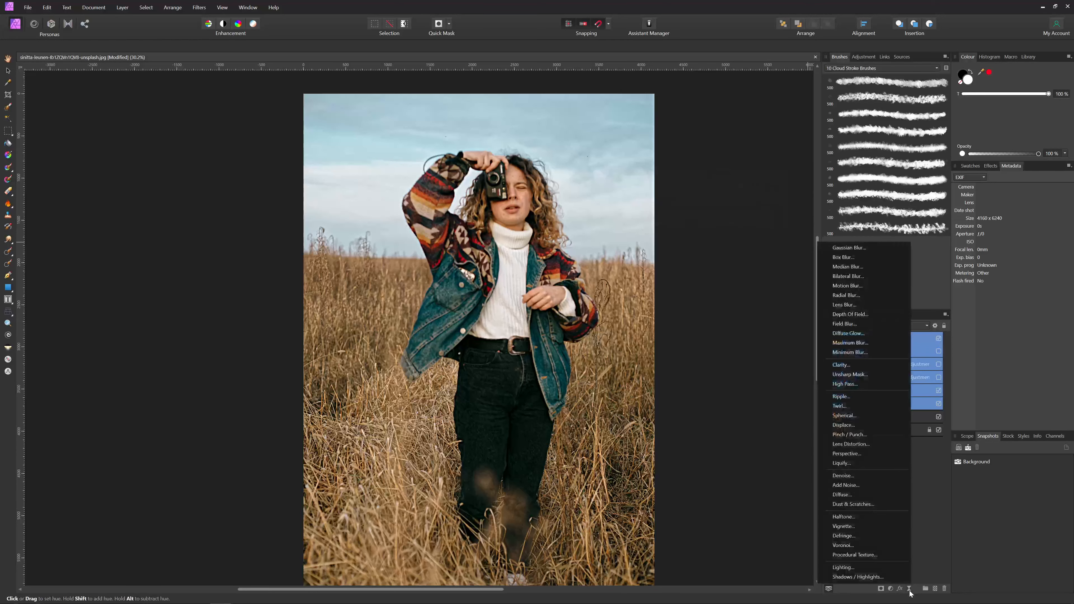
pyautogui.click(854, 378)
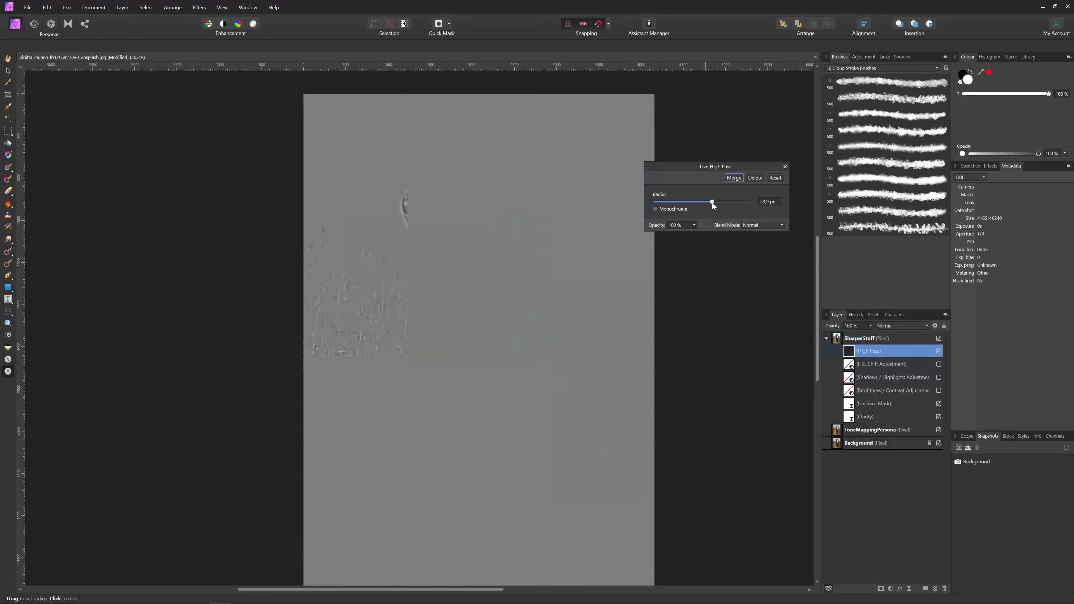
pyautogui.click(755, 227)
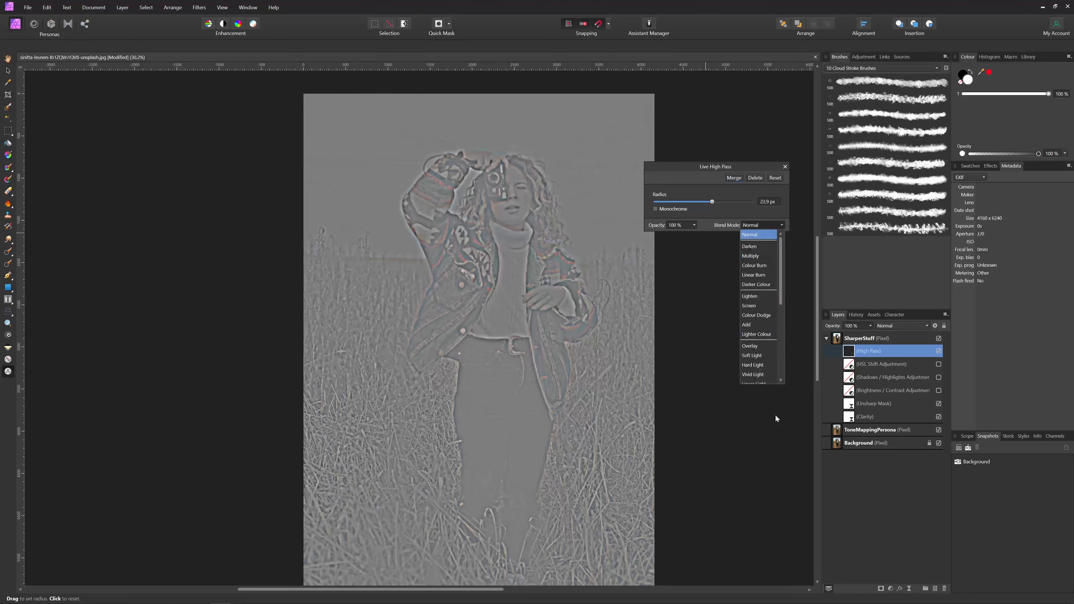
pyautogui.click(749, 315)
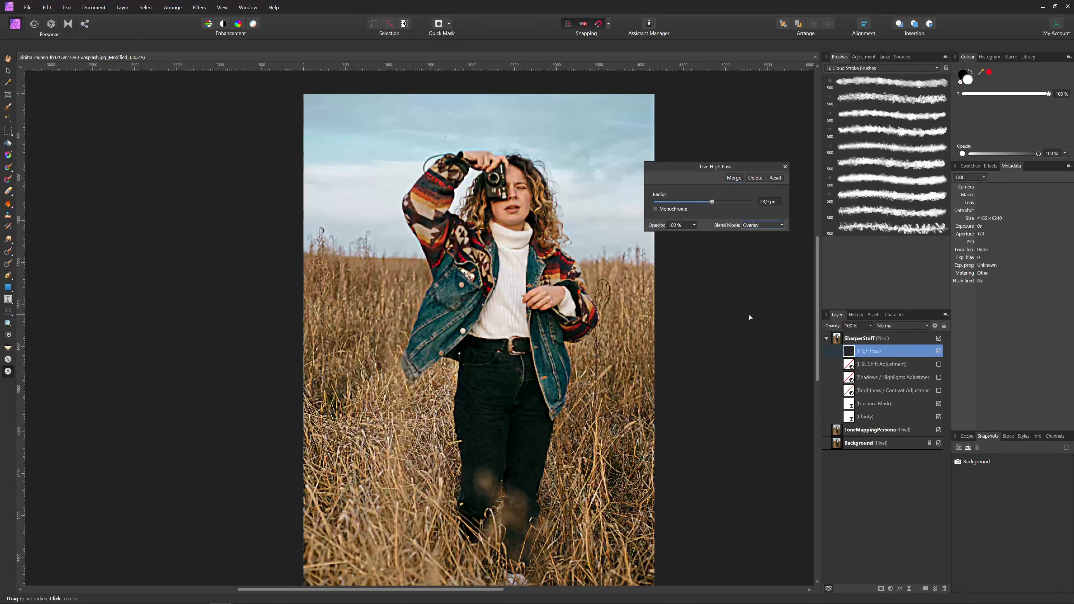
# Step: Switch off the Unsharp Mask and Clarity filters in SharperStuff and compare the image with and without High Pass
pyautogui.click(937, 403)
pyautogui.click(938, 416)
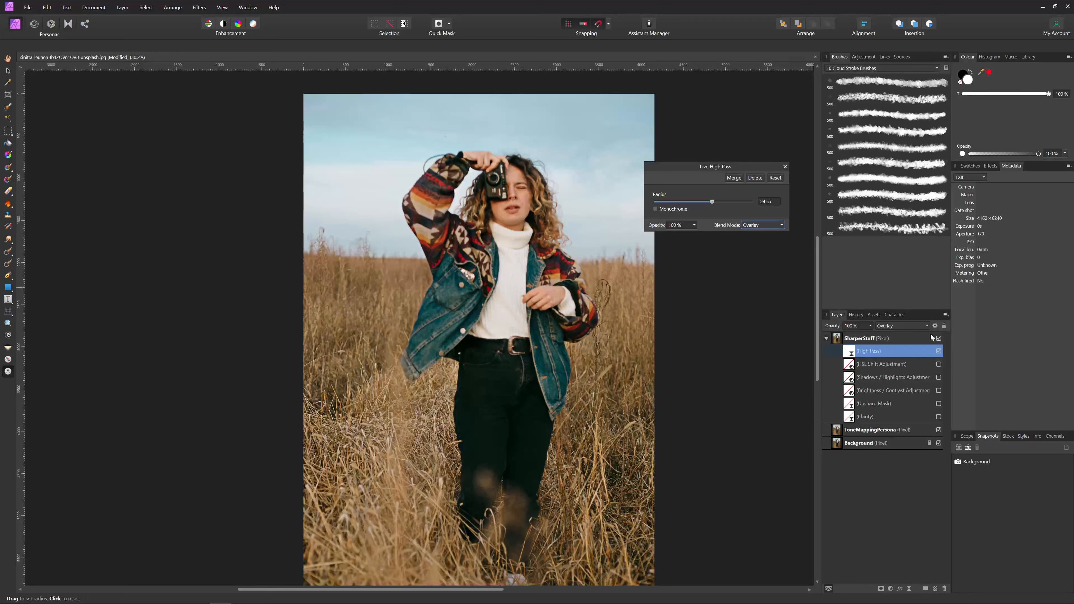
pyautogui.click(939, 351)
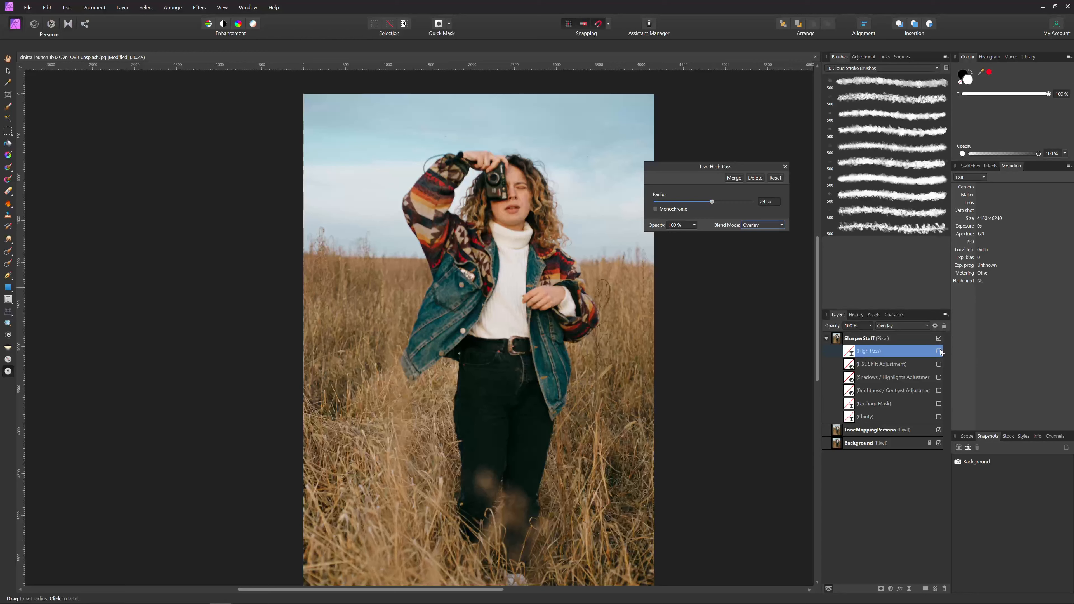
pyautogui.click(938, 351)
# Step: Switch Clarity and Brightness / Contrast back on in SharperStuff, previewing the Unsharp Mask briefly but leaving it off
pyautogui.click(939, 417)
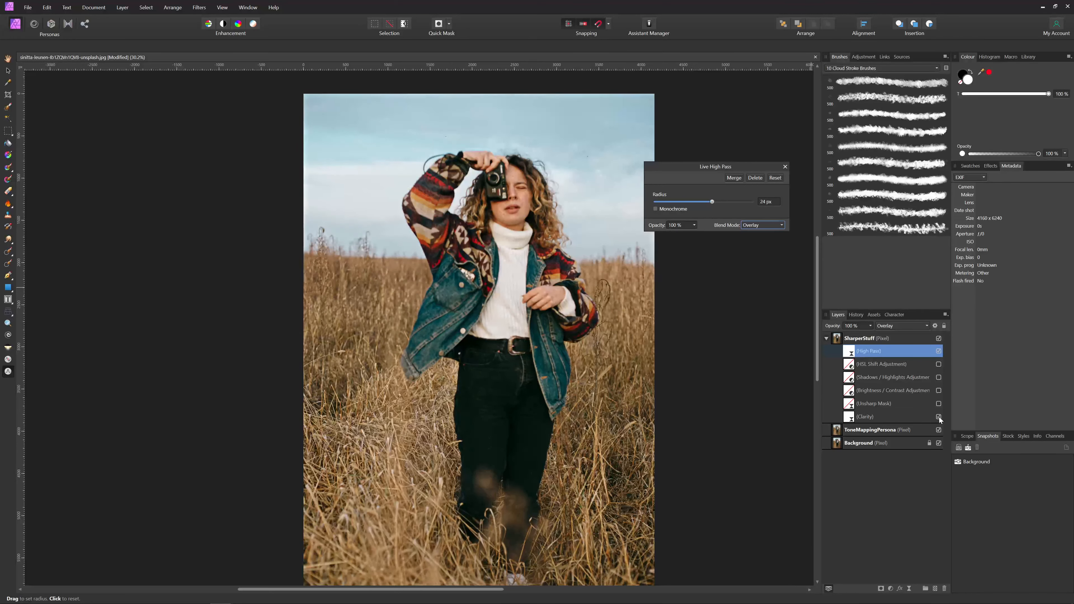
pyautogui.click(938, 403)
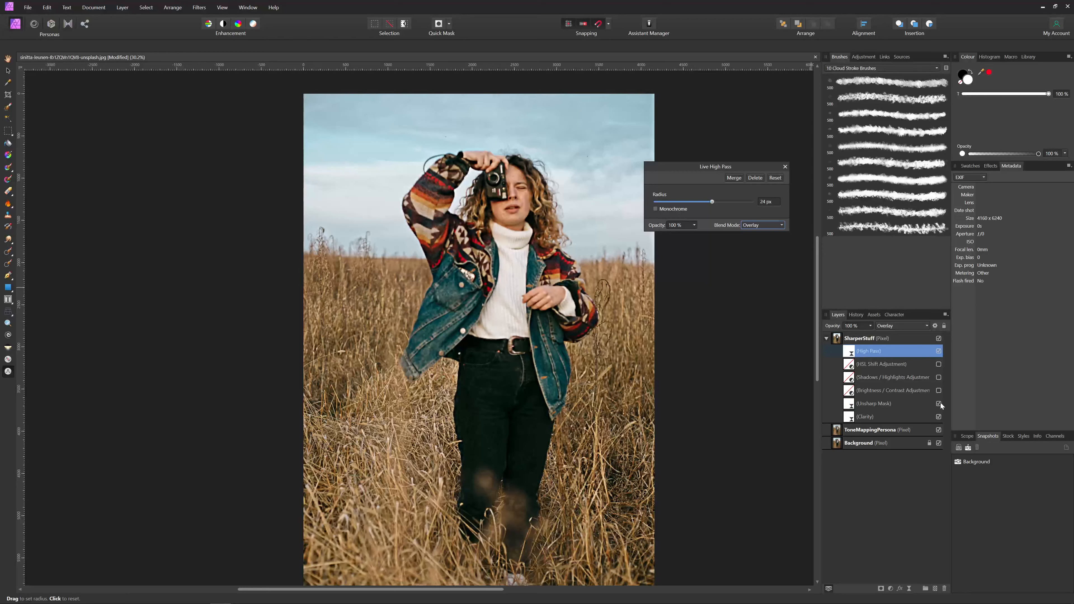
pyautogui.click(939, 403)
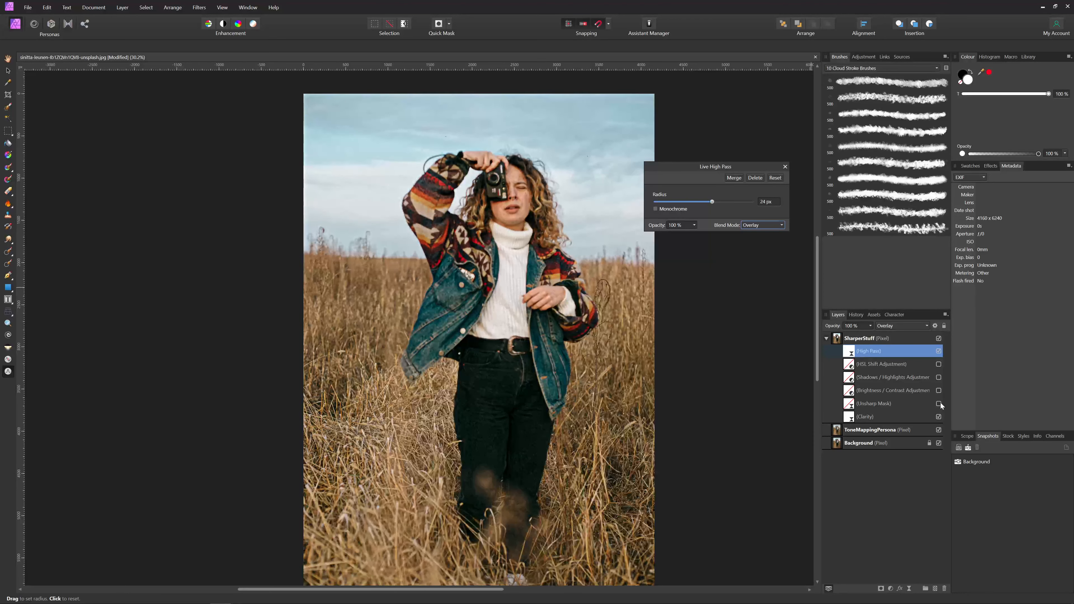
pyautogui.click(938, 389)
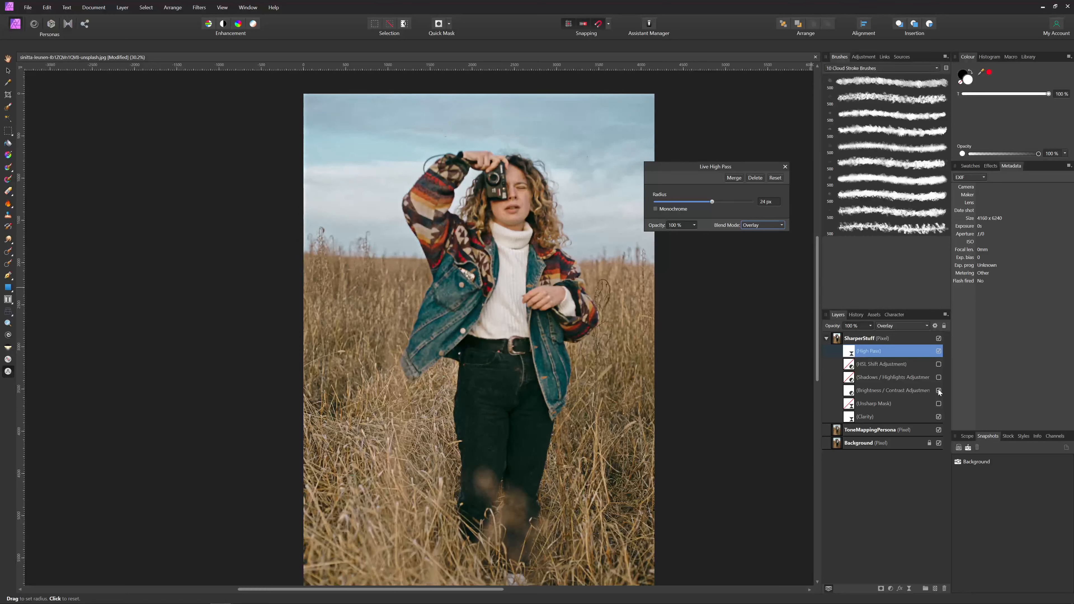
# Step: Select SharperStuff with all its nested filters and adjustments, and open the Nik Collection's Sharpener Pro 3 Output Sharpener on it
pyautogui.click(939, 340)
pyautogui.keyDown('shift'); pyautogui.click(908, 417); pyautogui.keyUp('shift')
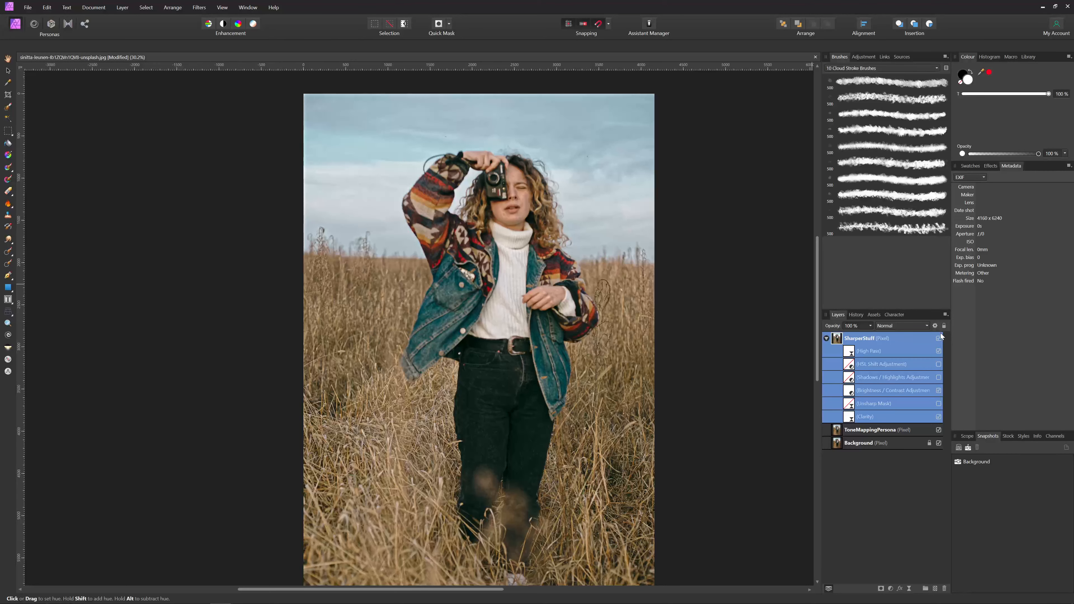
pyautogui.moveTo(759, 321); pyautogui.dragTo(751, 306)
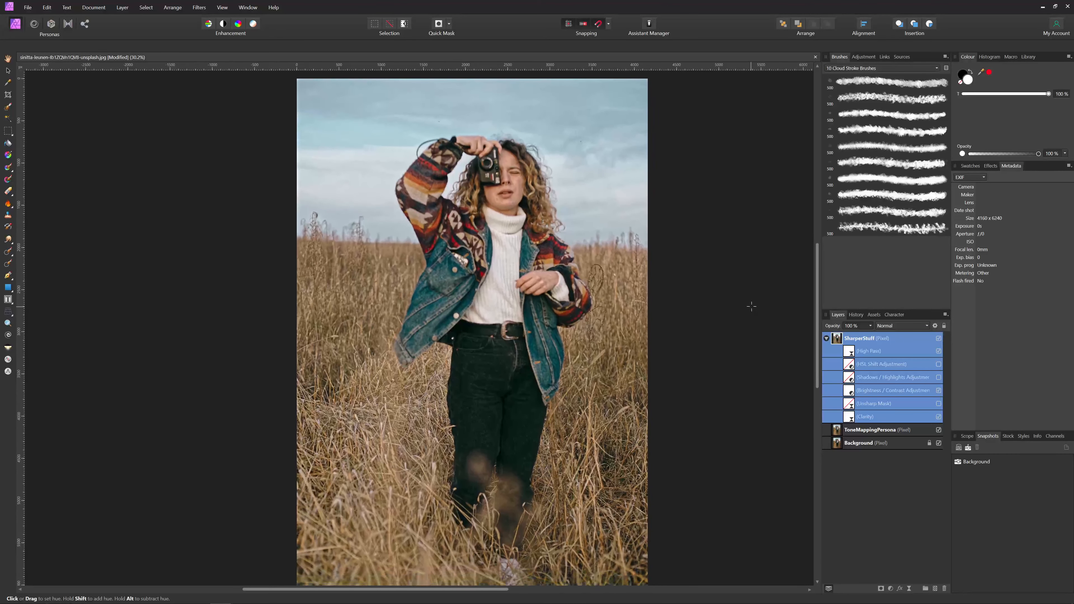
pyautogui.click(199, 7)
pyautogui.moveTo(180, 116)
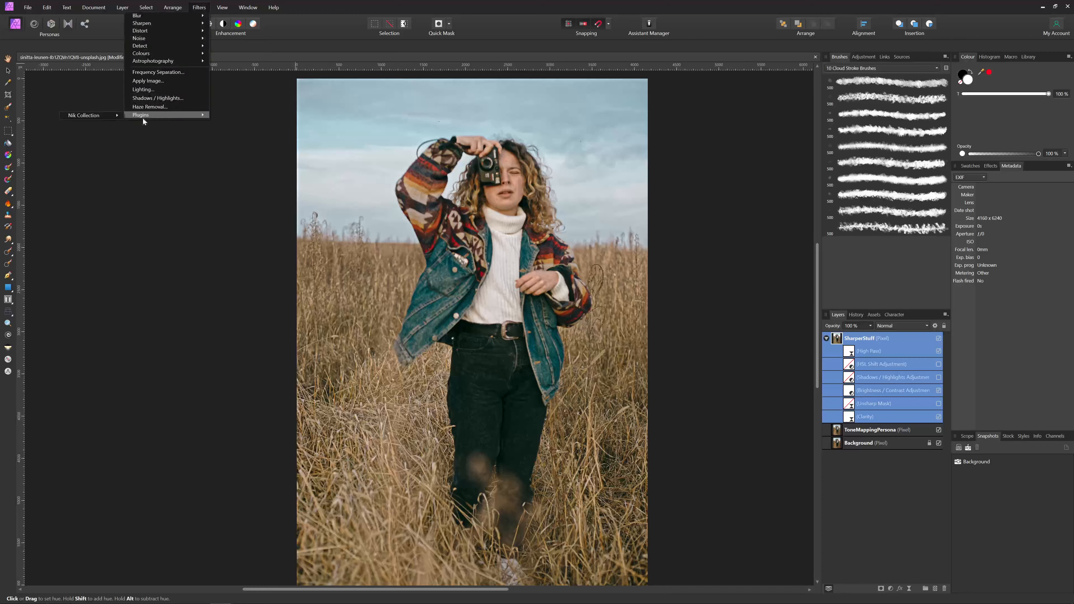
pyautogui.moveTo(102, 116)
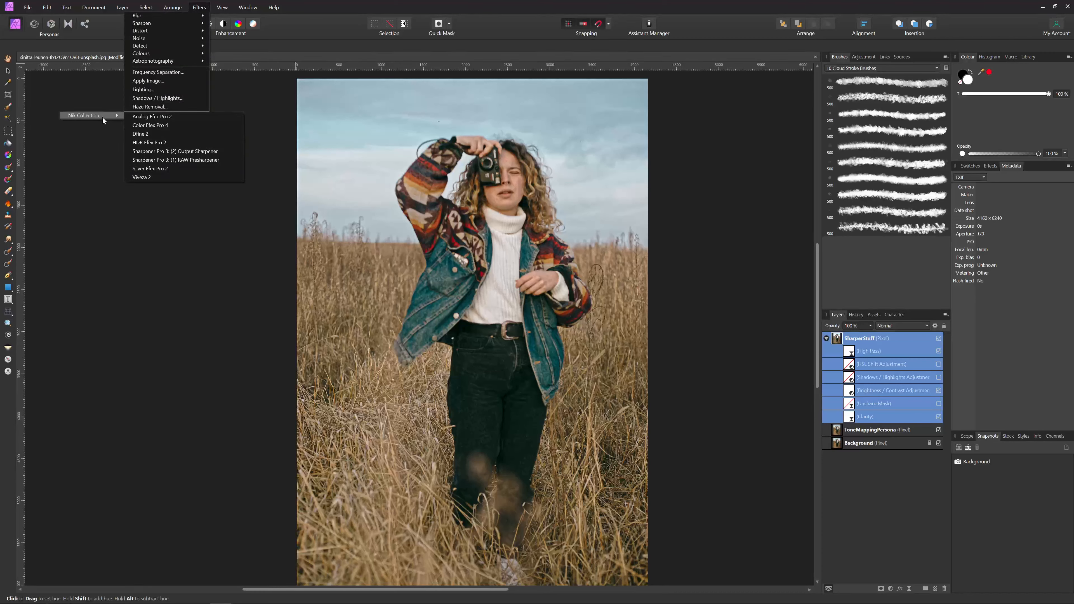
pyautogui.click(203, 151)
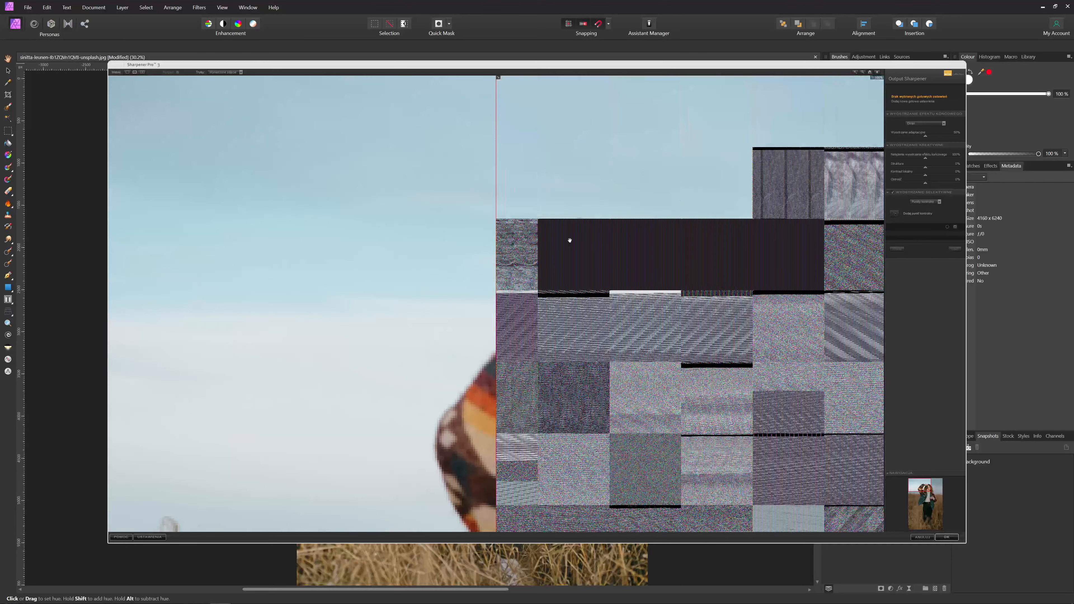
# Step: Centre the split preview on the woman, raise the adaptive sharpening, output strength, structure and local contrast, and apply the Output Sharpener
pyautogui.click(927, 490)
pyautogui.moveTo(927, 489); pyautogui.dragTo(926, 488)
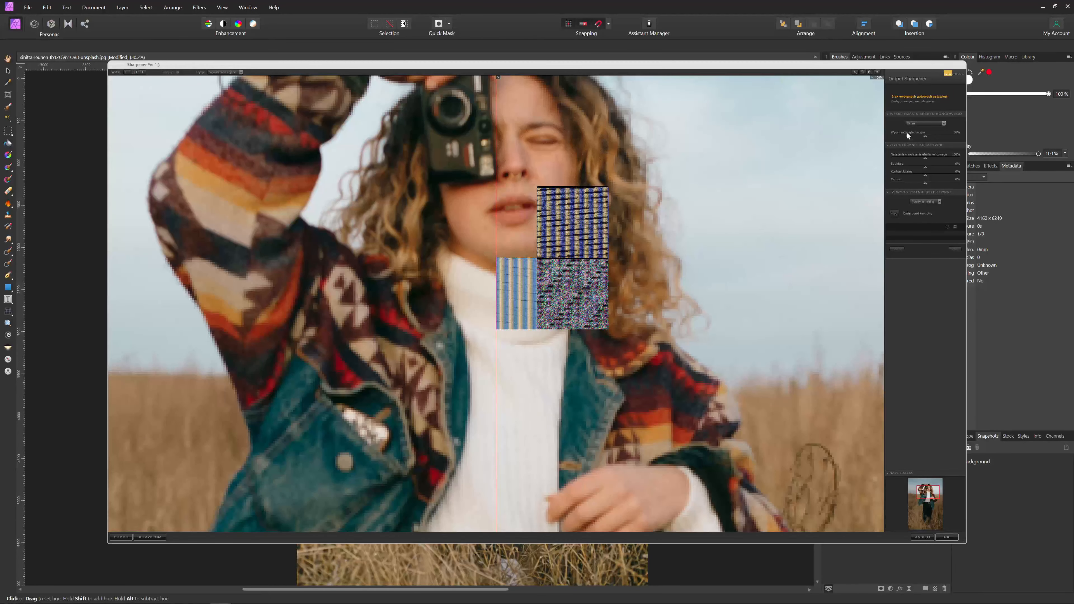
pyautogui.moveTo(496, 224); pyautogui.dragTo(576, 224)
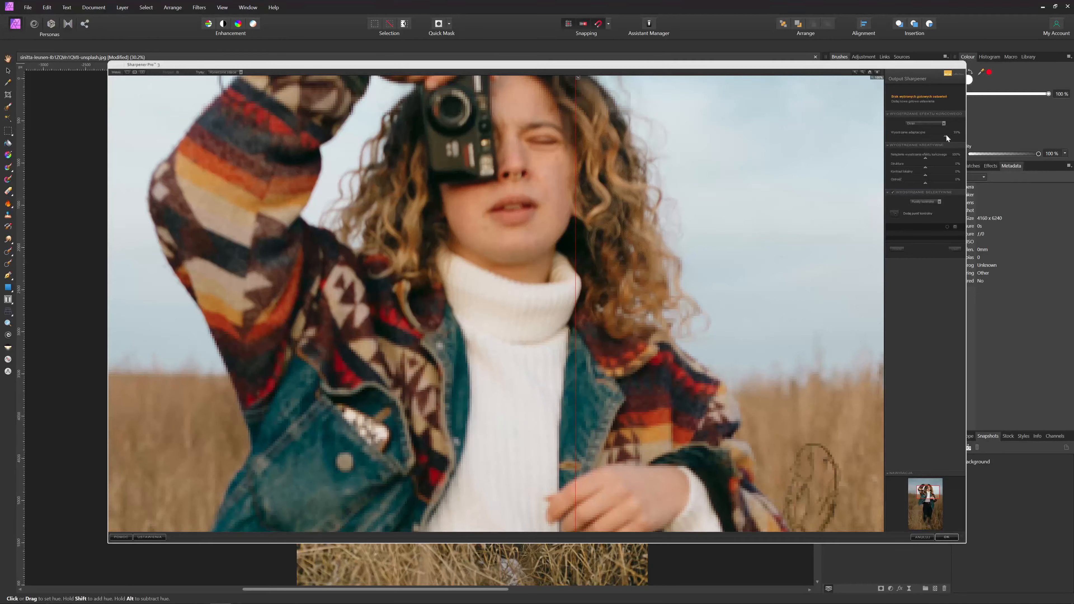
pyautogui.moveTo(575, 222); pyautogui.dragTo(522, 222)
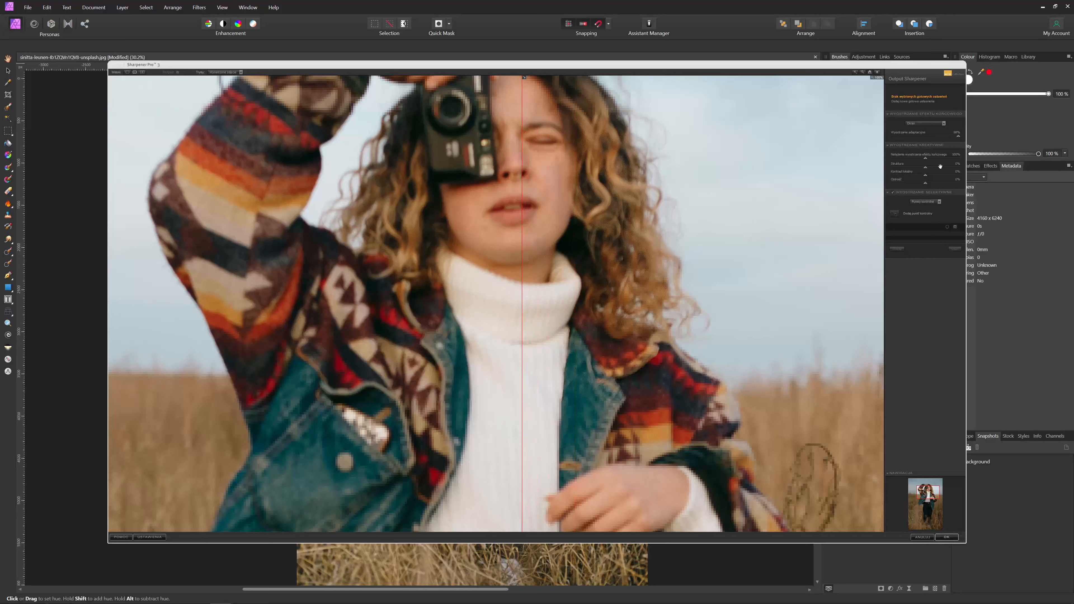
pyautogui.moveTo(939, 167)
pyautogui.mouseDown()
pyautogui.moveTo(942, 175)
pyautogui.moveTo(932, 157)
pyautogui.mouseUp()
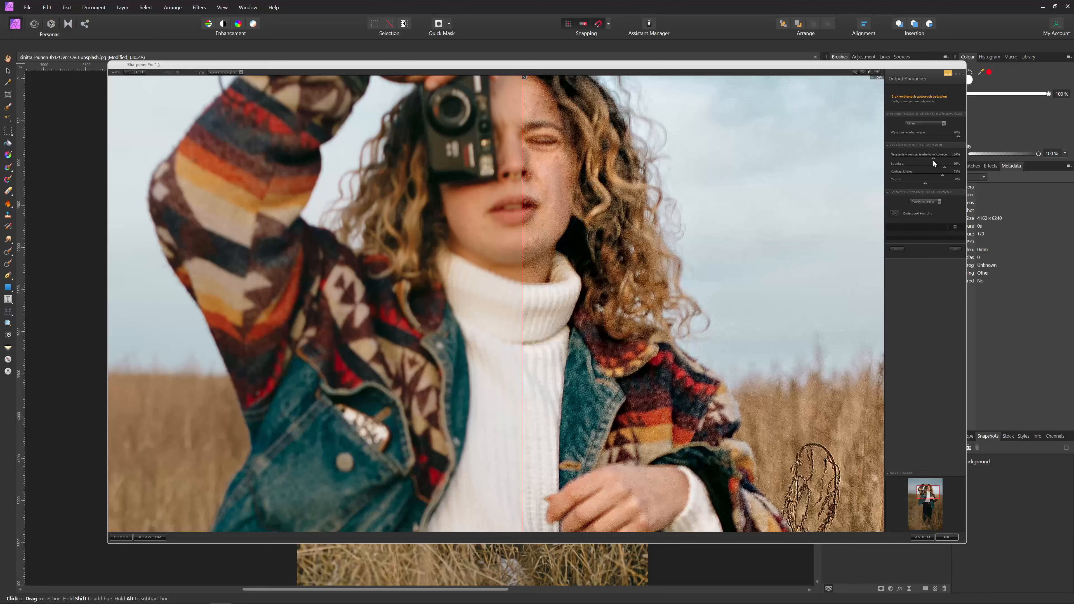
pyautogui.click(951, 537)
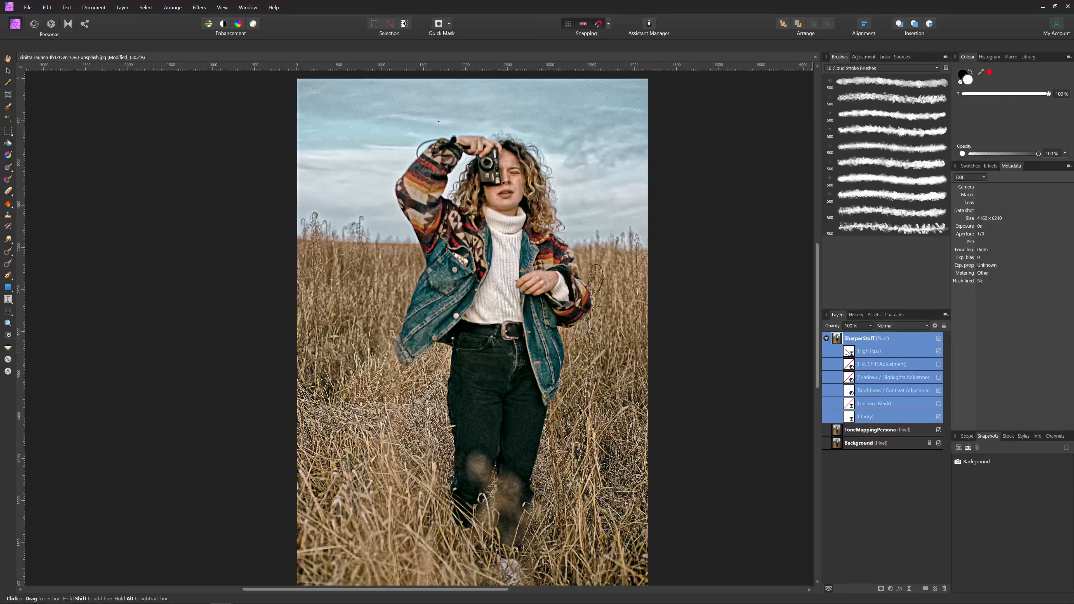
# Step: Compare SharperStuff with ToneMappingPersona and the original Background, and preview SharperStuff with its HSL Shift adjustment toggled
pyautogui.click(939, 338)
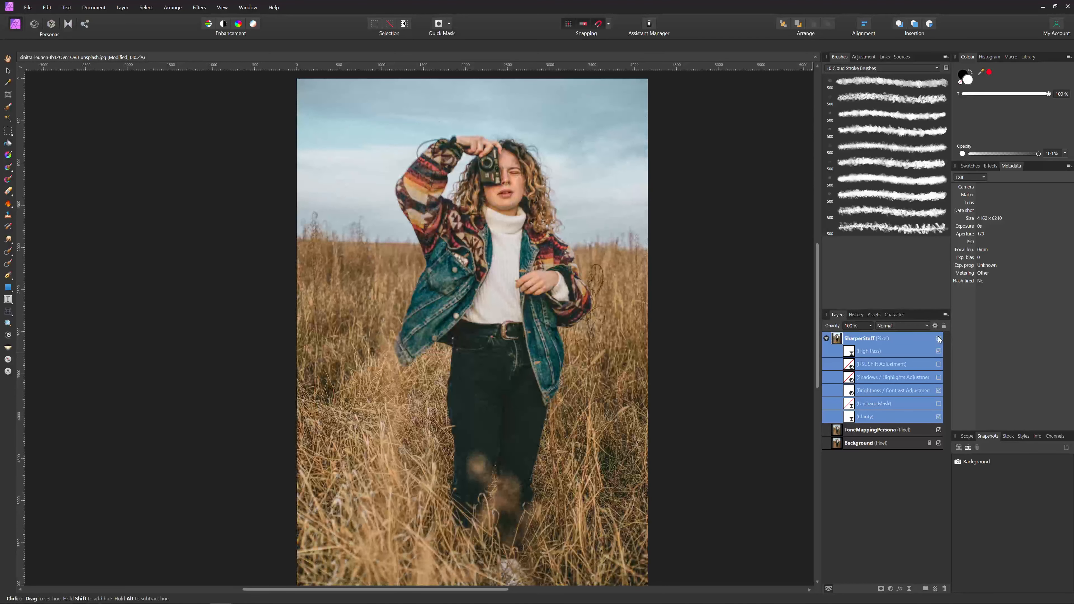
pyautogui.click(880, 430)
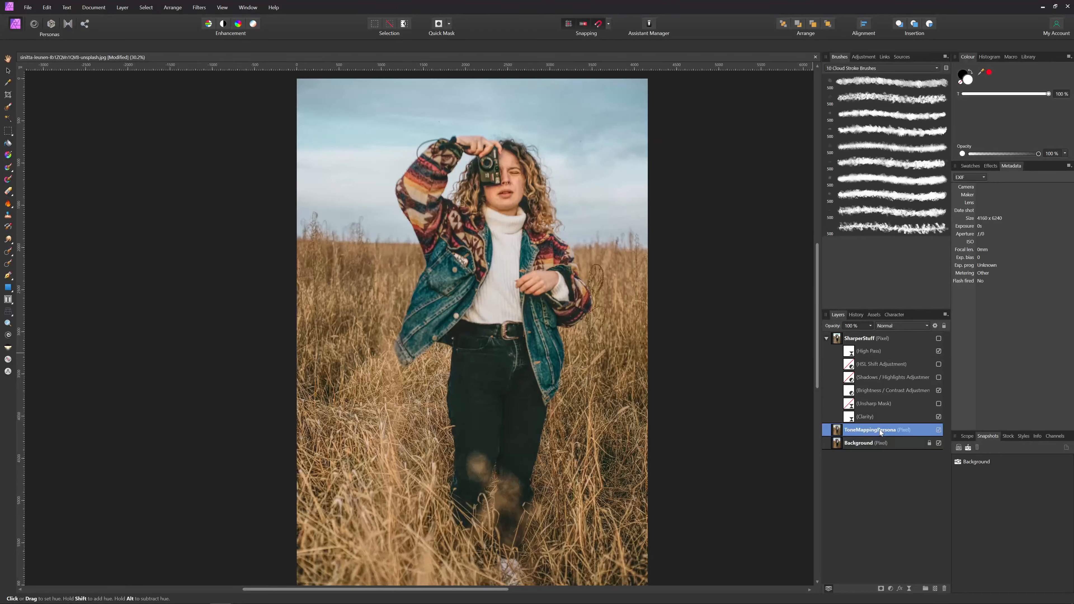
pyautogui.click(938, 430)
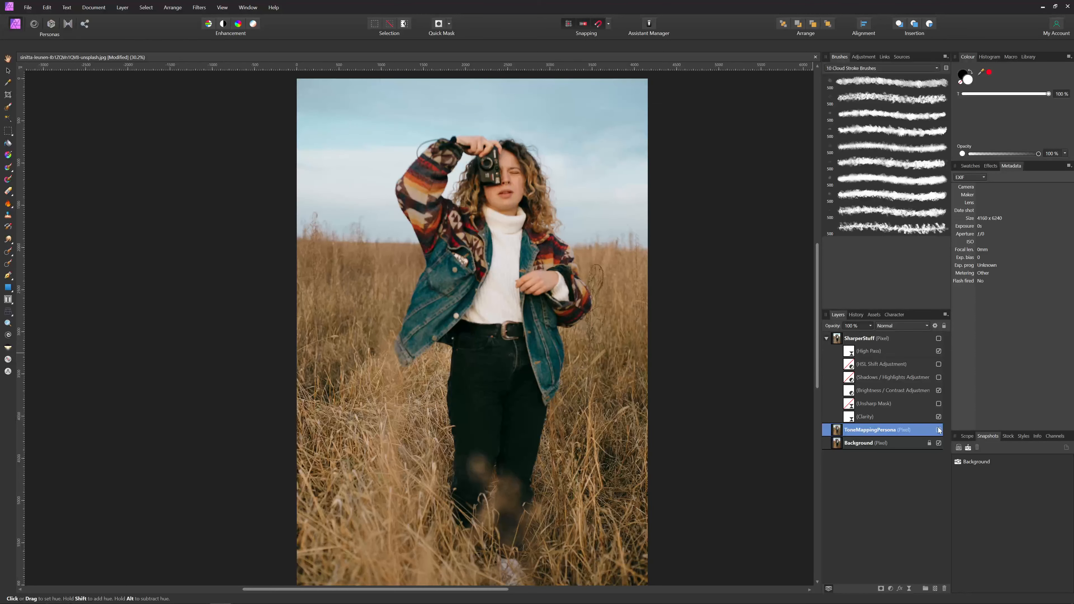
pyautogui.click(938, 429)
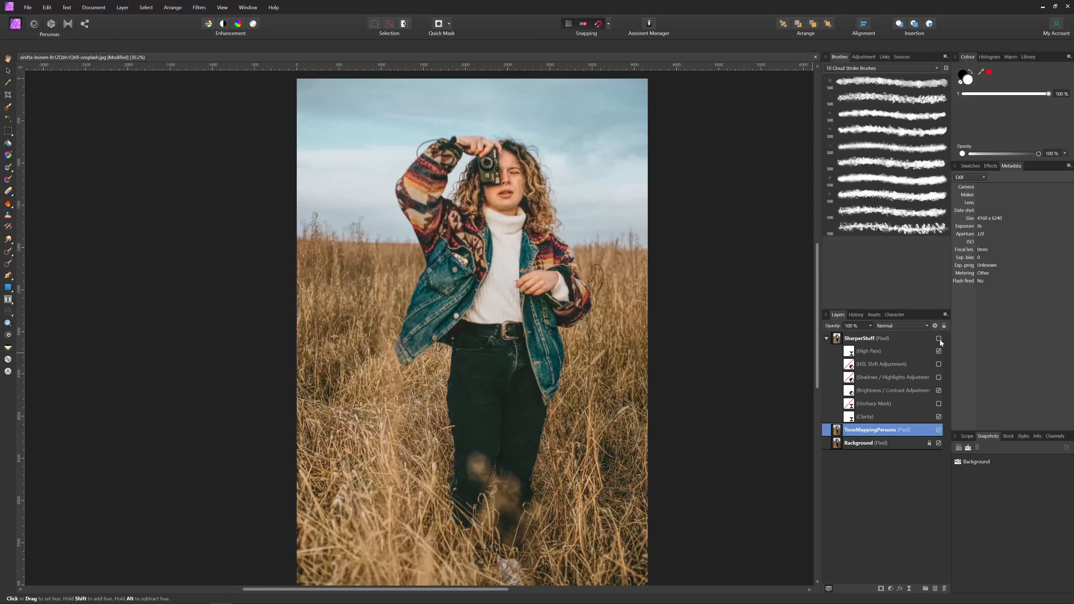
pyautogui.click(938, 430)
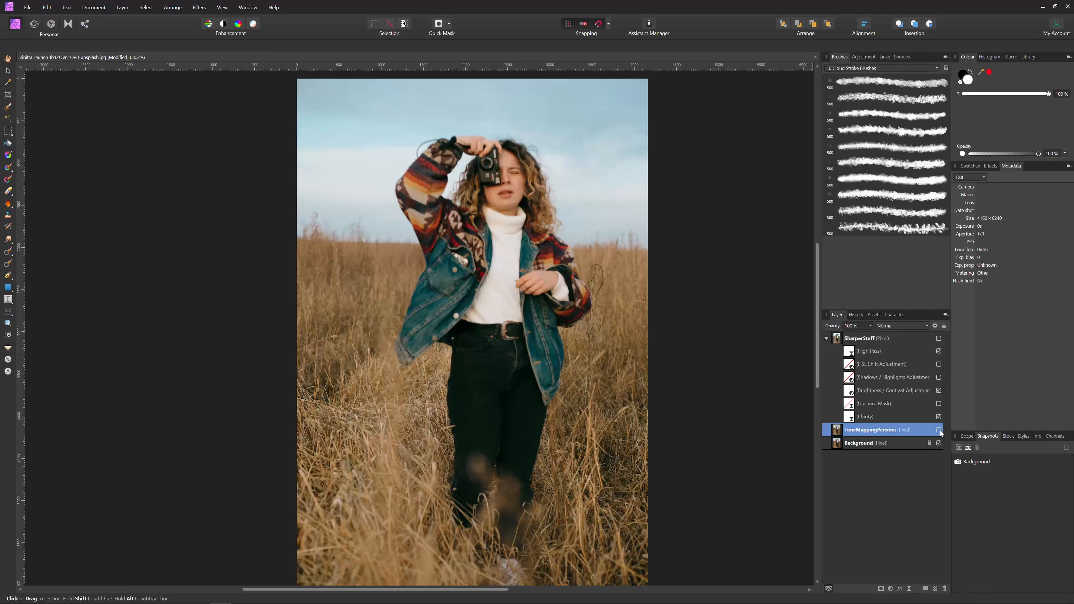
pyautogui.click(939, 430)
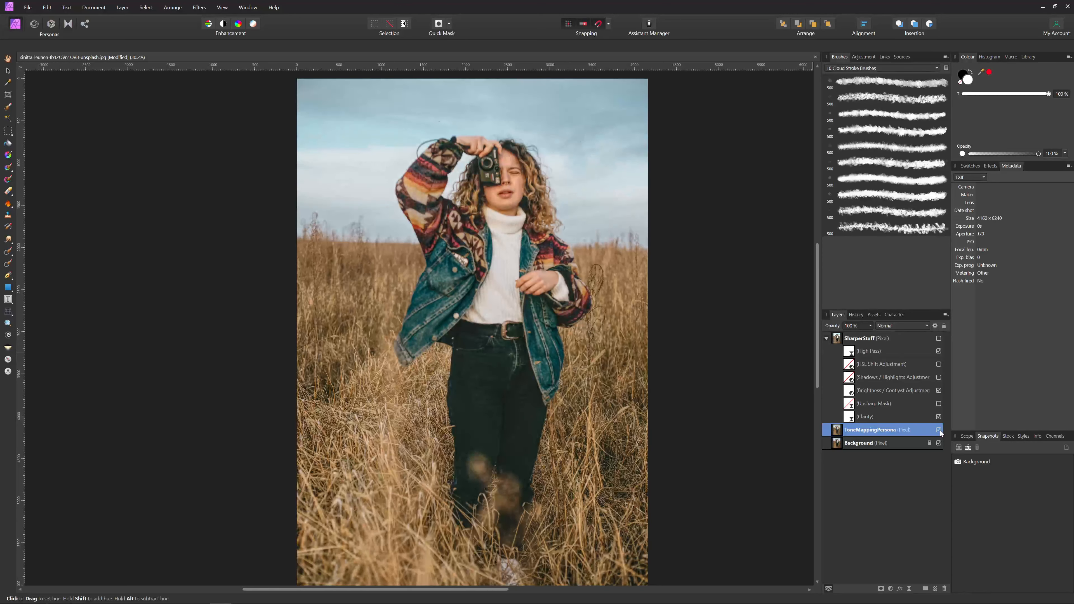
pyautogui.click(939, 430)
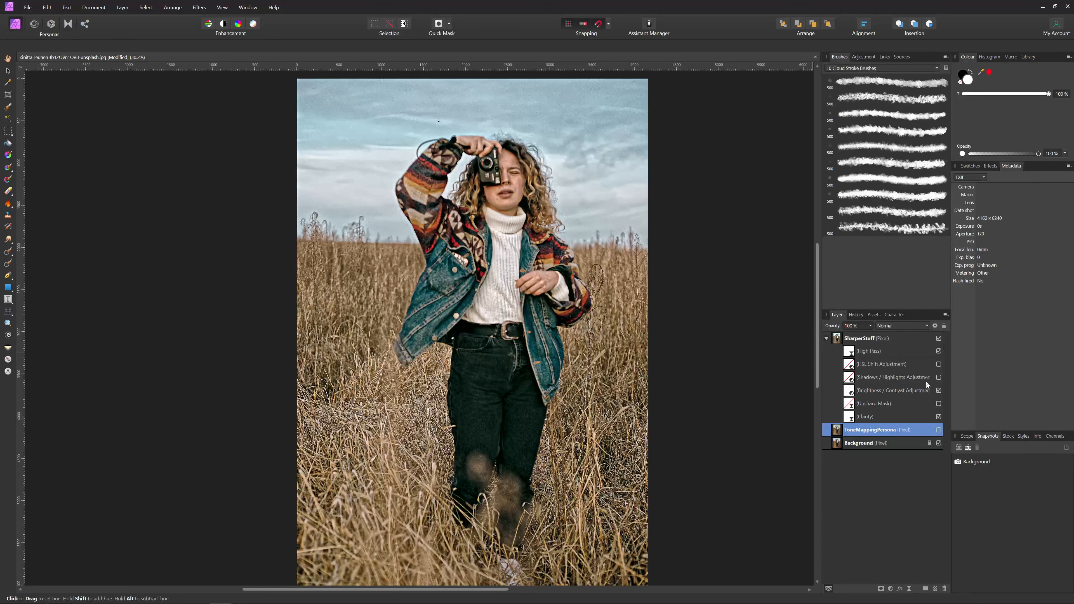
pyautogui.click(938, 364)
pyautogui.click(938, 364)
# Step: Locate the Sharpener Pro 3 Output Sharpener again among the Nik Collection plugins
pyautogui.click(193, 8)
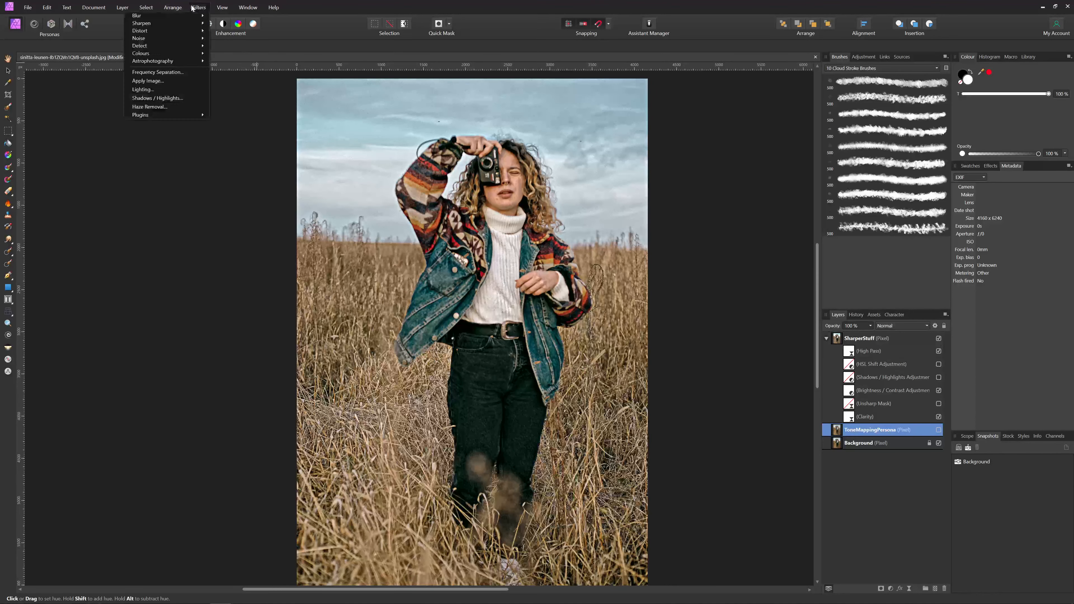
pyautogui.moveTo(174, 116)
pyautogui.moveTo(112, 114)
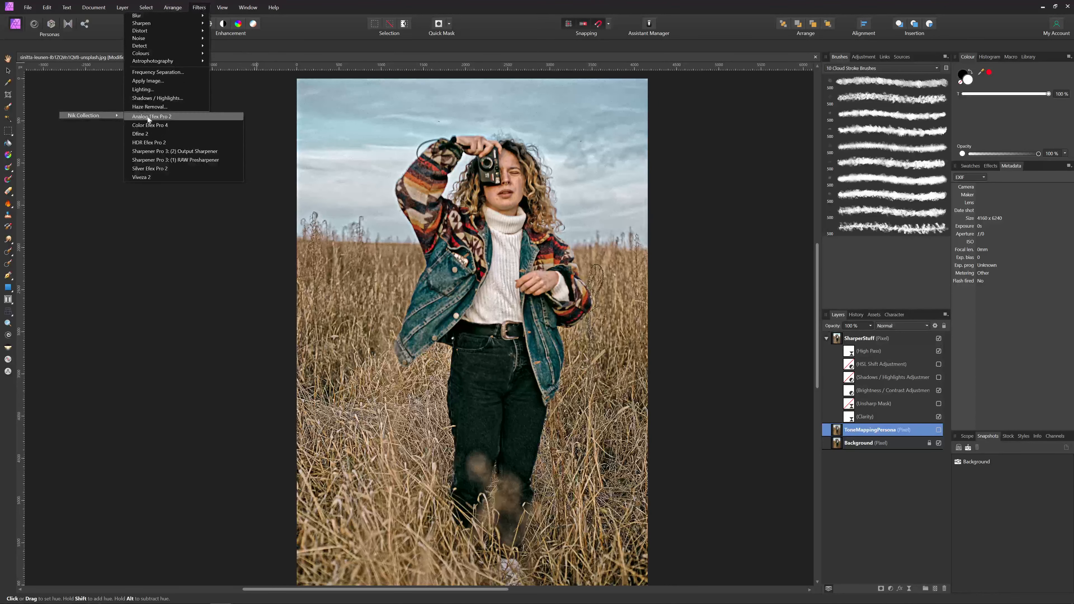
pyautogui.click(210, 151)
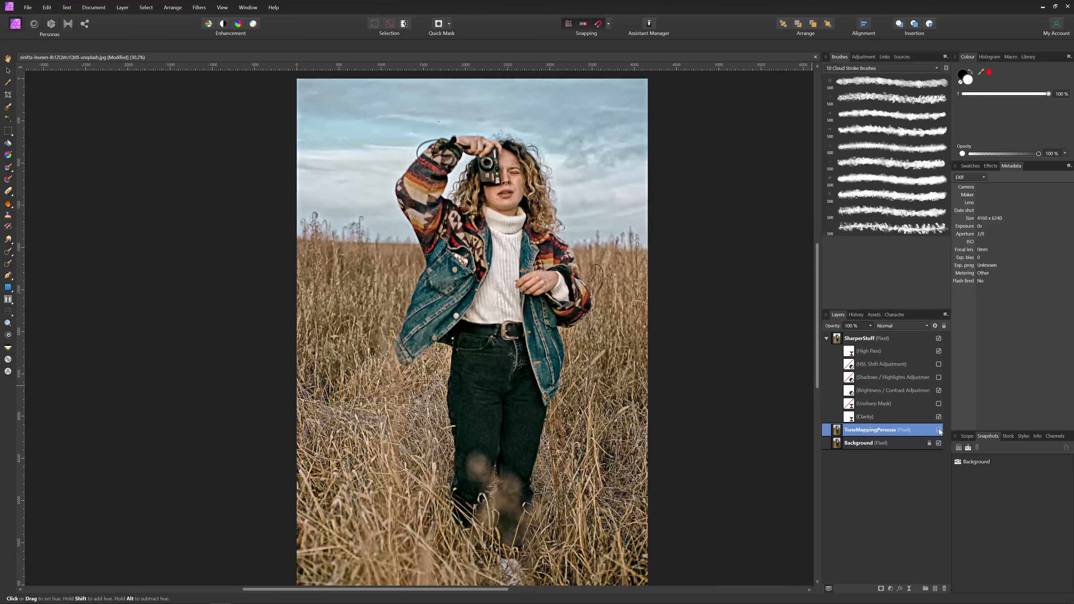
# Step: Make a final visual comparison of the ToneMappingPersona layer, the original Background and SharperStuff
pyautogui.click(938, 340)
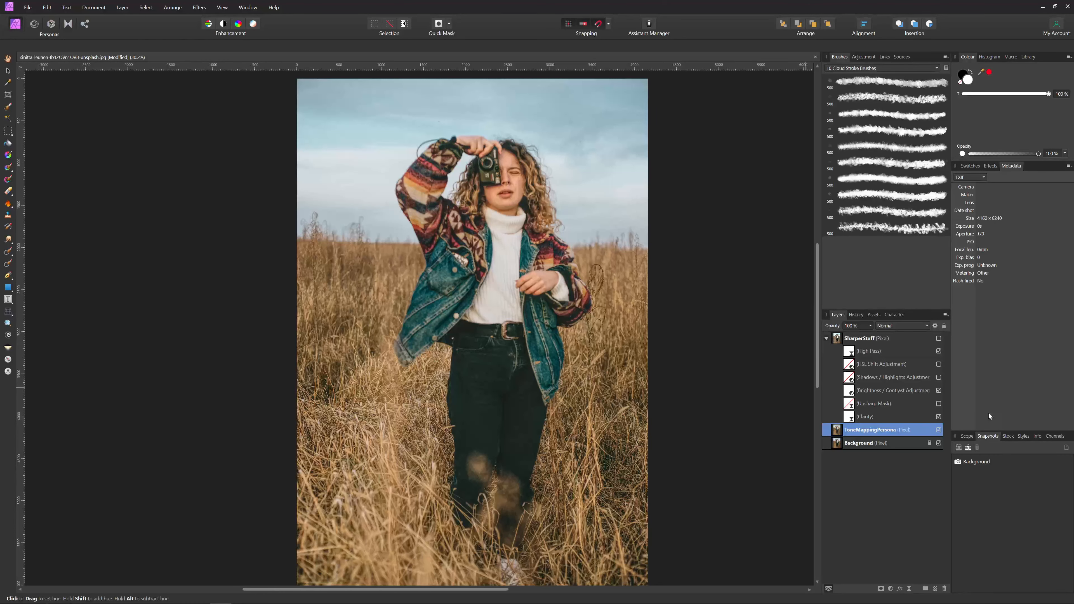
pyautogui.click(939, 429)
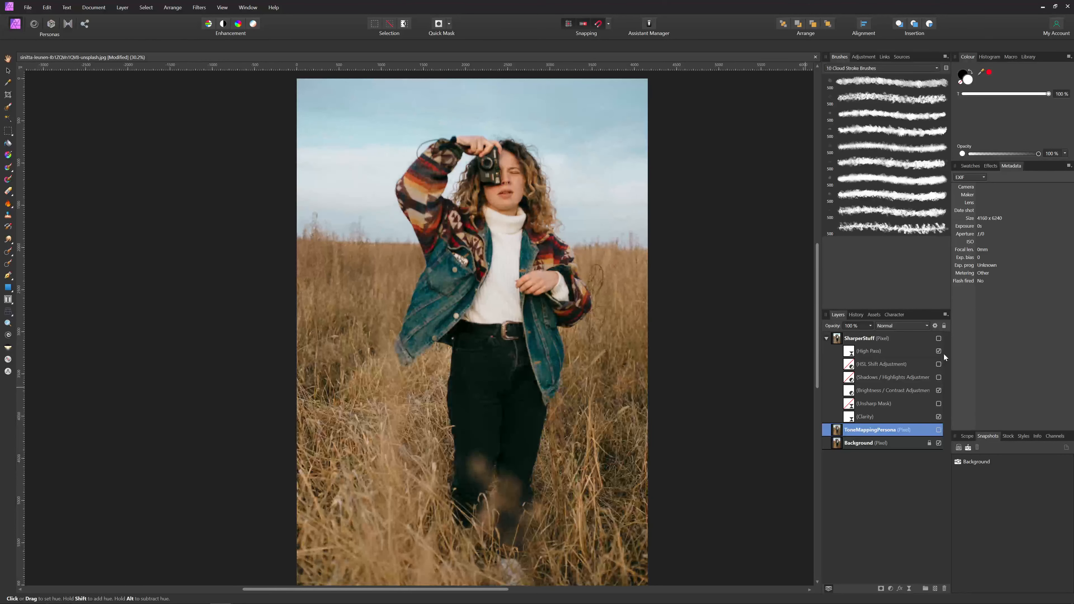
pyautogui.click(938, 430)
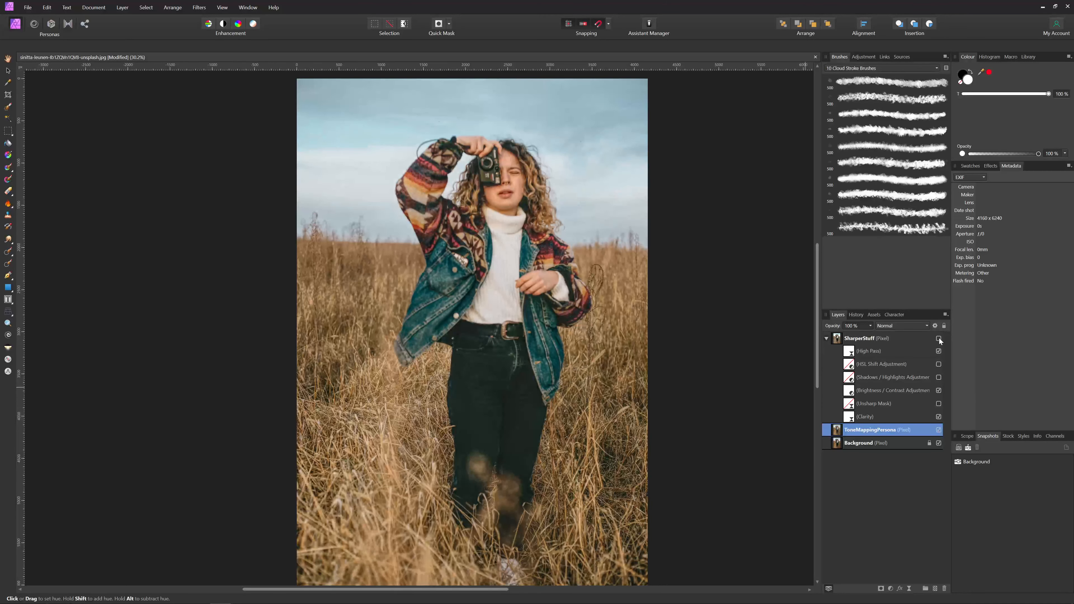
pyautogui.click(938, 338)
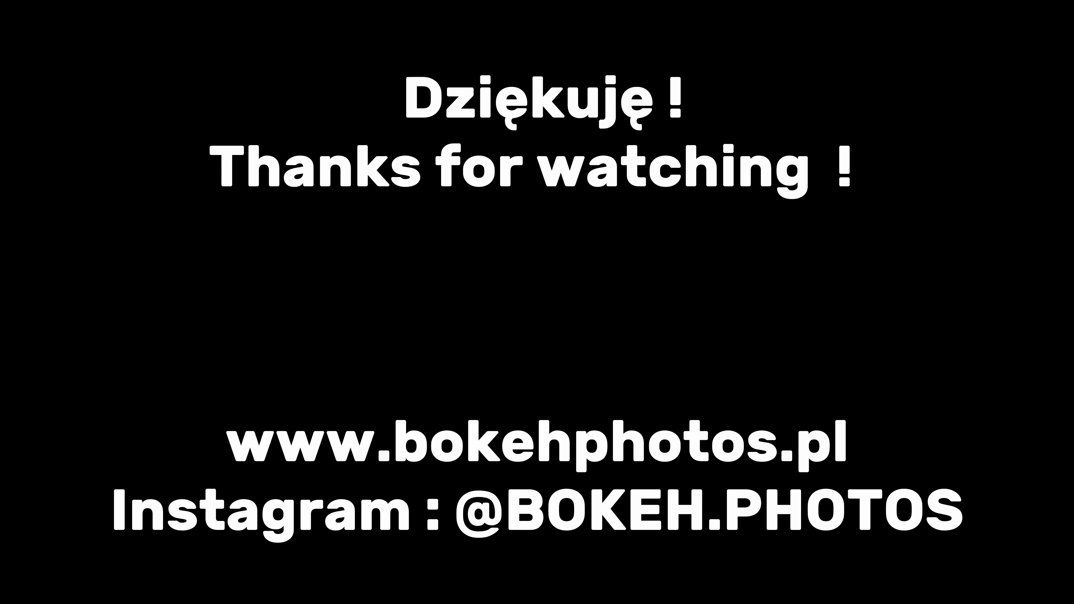